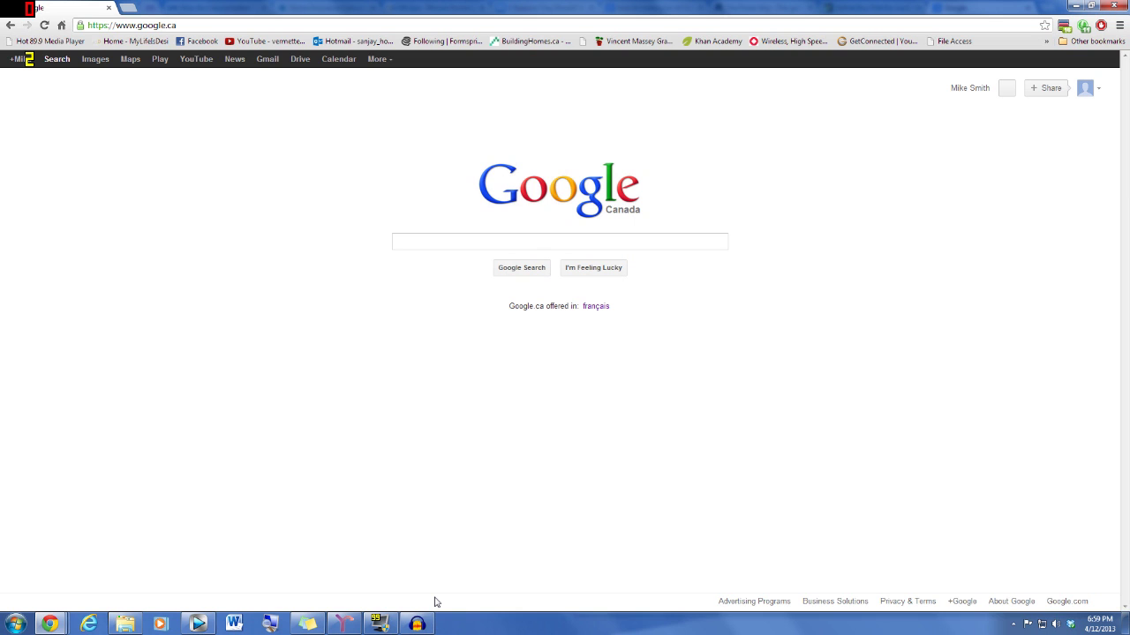
Open the New folder window beside Audacity and import the wave file 3 into the empty project.
{"action": "left_click", "coordinate": [128, 623]}
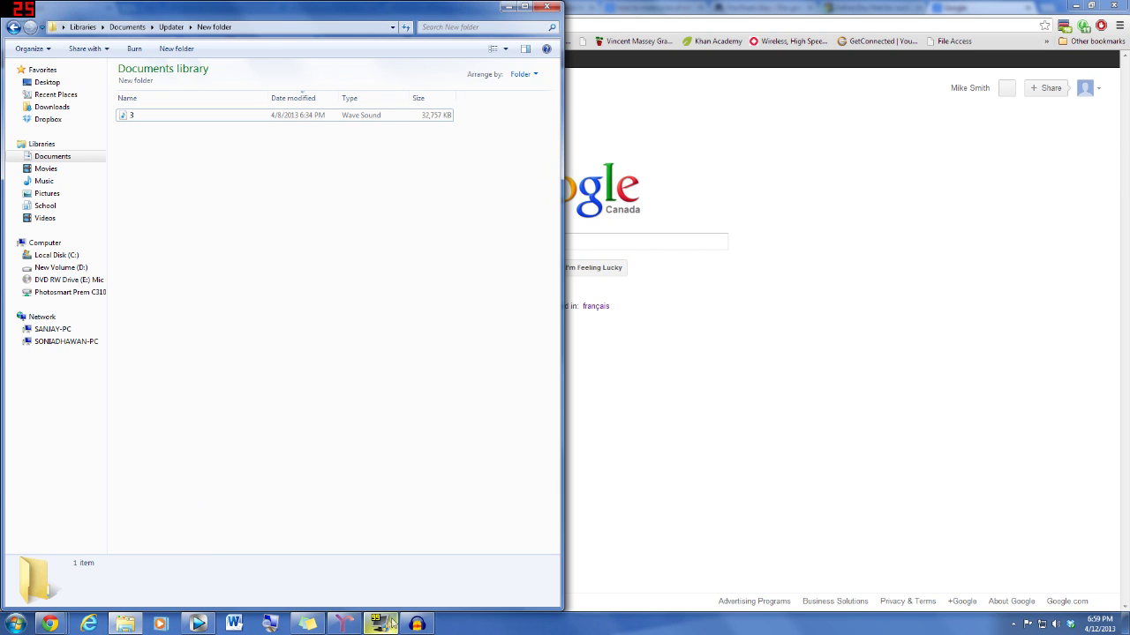
{"action": "left_click", "coordinate": [417, 624]}
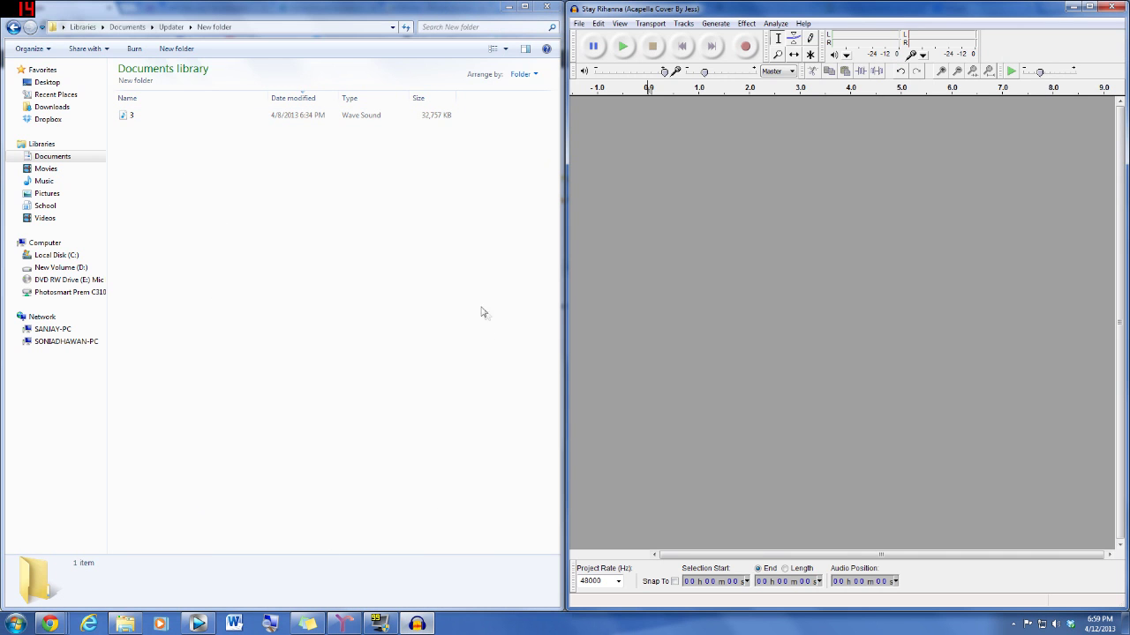
{"action": "left_click", "coordinate": [161, 135]}
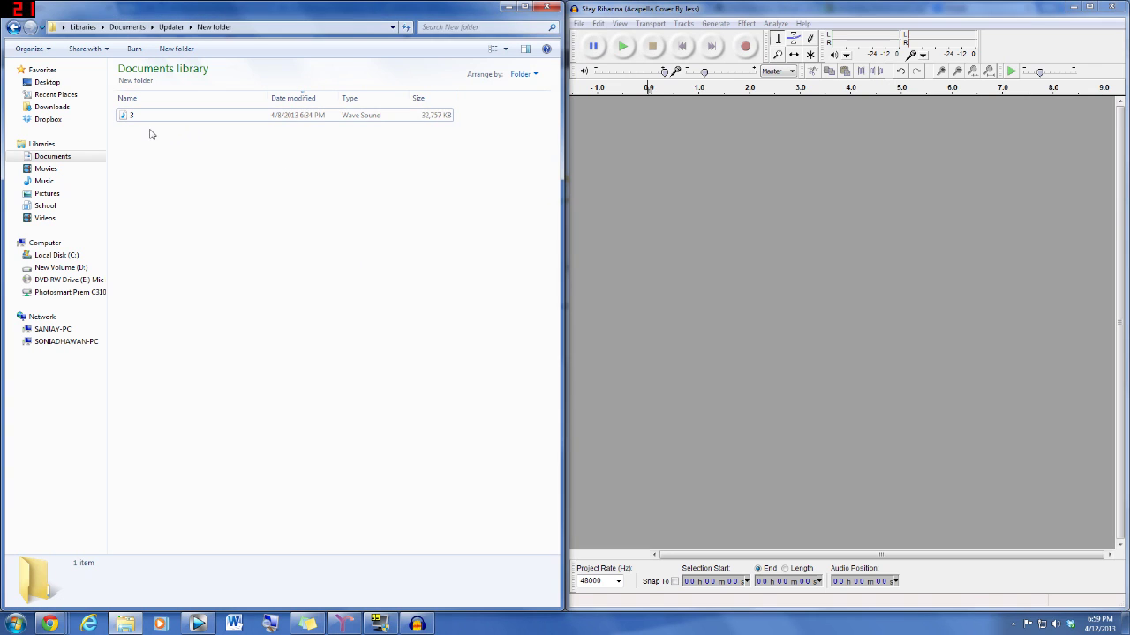
{"action": "left_click_drag", "start_coordinate": [127, 120], "coordinate": [594, 132]}
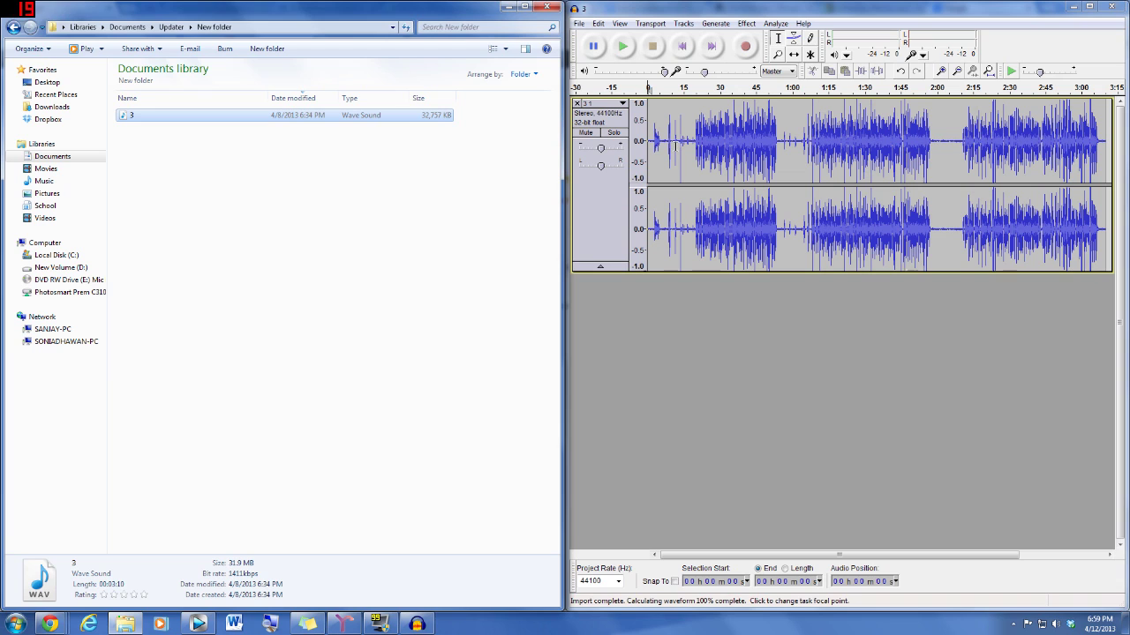
Apply the Hard Limiter effect to the whole track with the dB limit set to -8.
{"action": "left_click", "coordinate": [684, 146]}
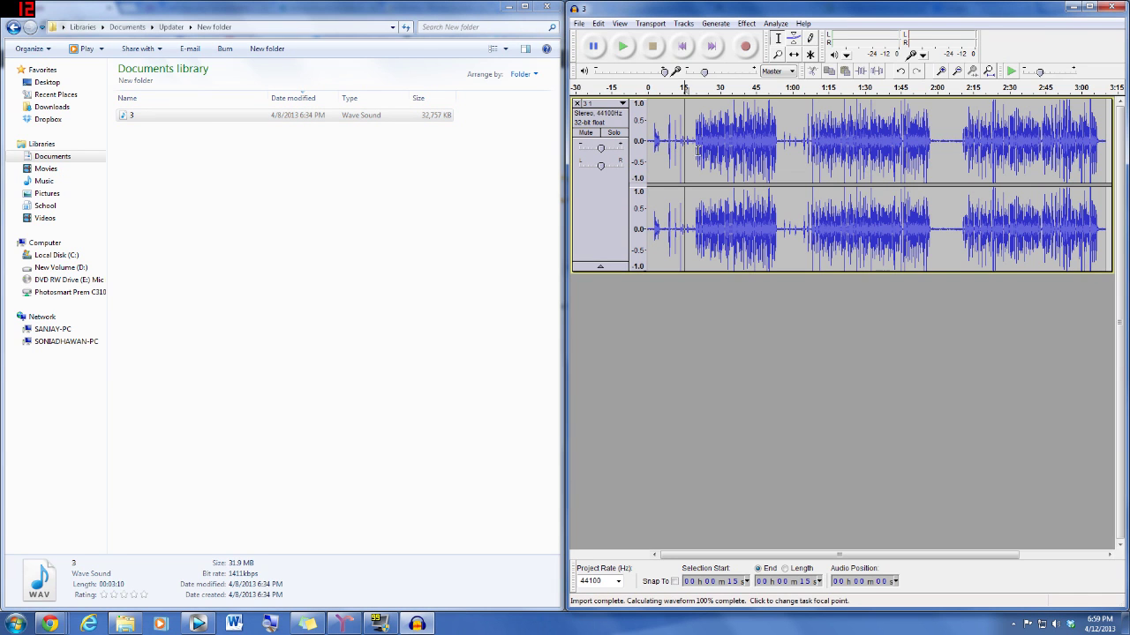
{"action": "left_click", "coordinate": [716, 150]}
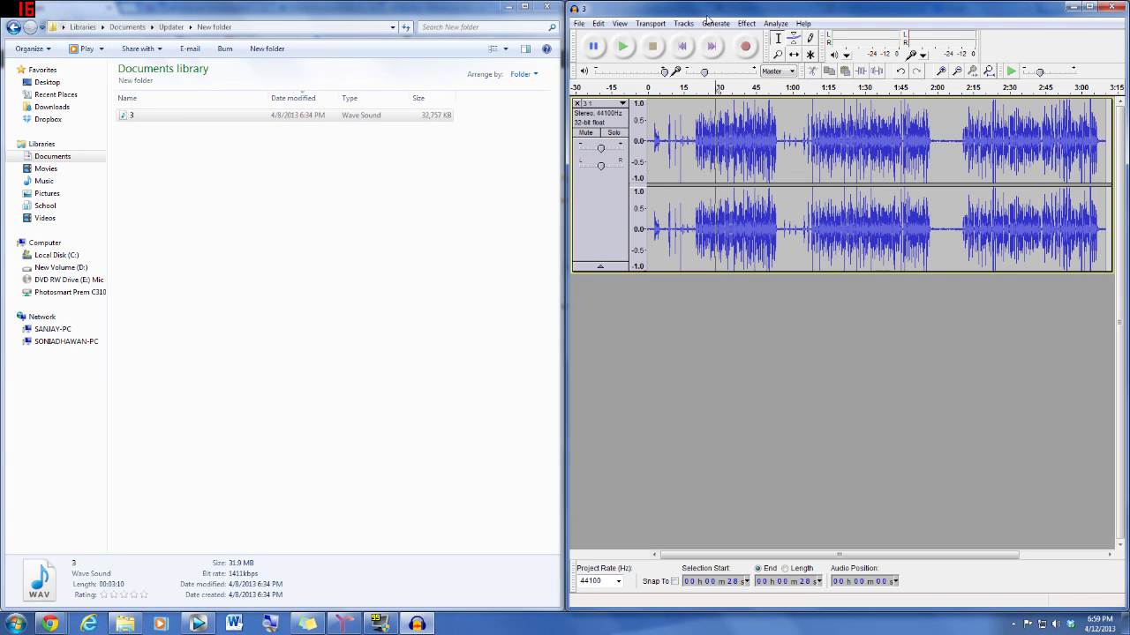
{"action": "left_click", "coordinate": [747, 23]}
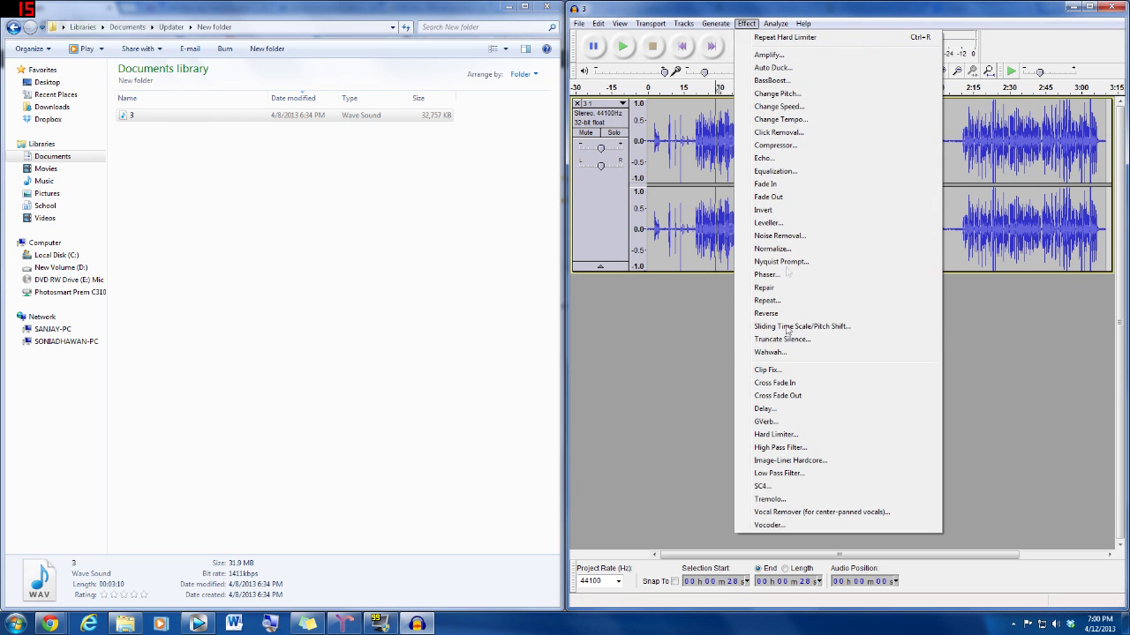
{"action": "left_click", "coordinate": [791, 435]}
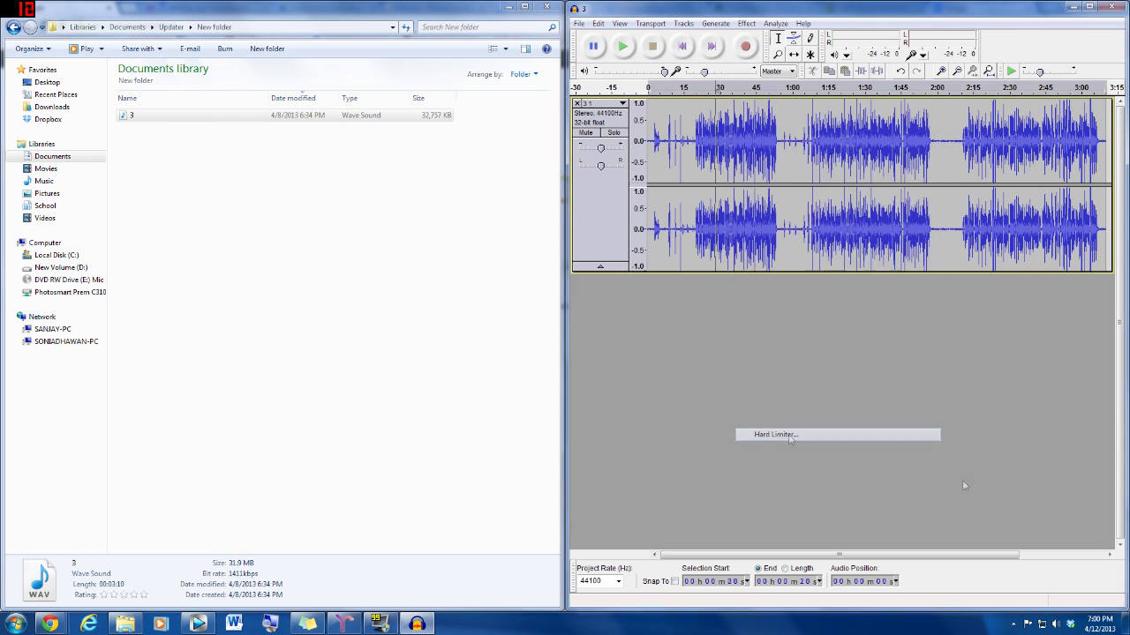
{"action": "left_click_drag", "start_coordinate": [733, 122], "coordinate": [722, 234]}
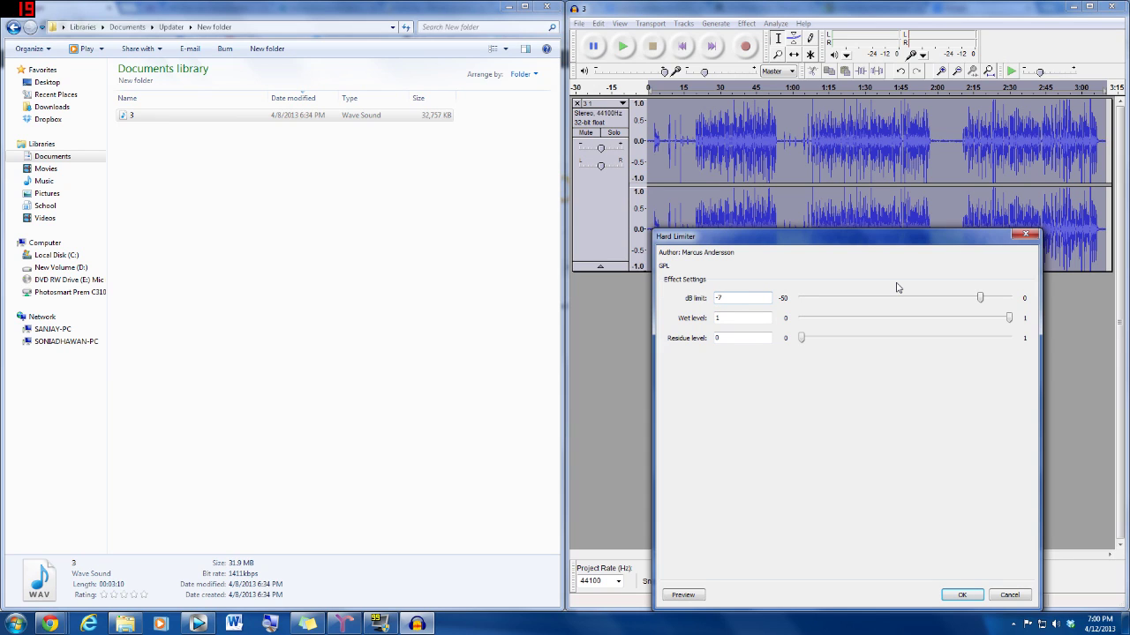
{"action": "key", "text": "BackSpace"}
{"action": "type", "text": "8"}
{"action": "left_click", "coordinate": [960, 594]}
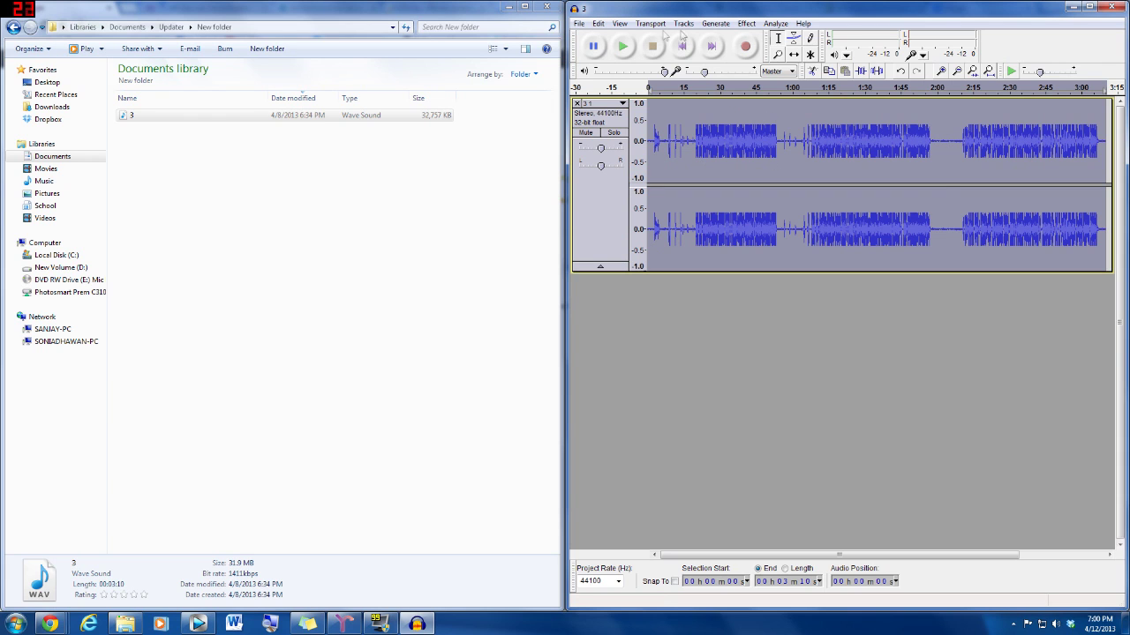
Amplify the whole limited track by about 5.4 dB without allowing clipping.
{"action": "left_click", "coordinate": [747, 23]}
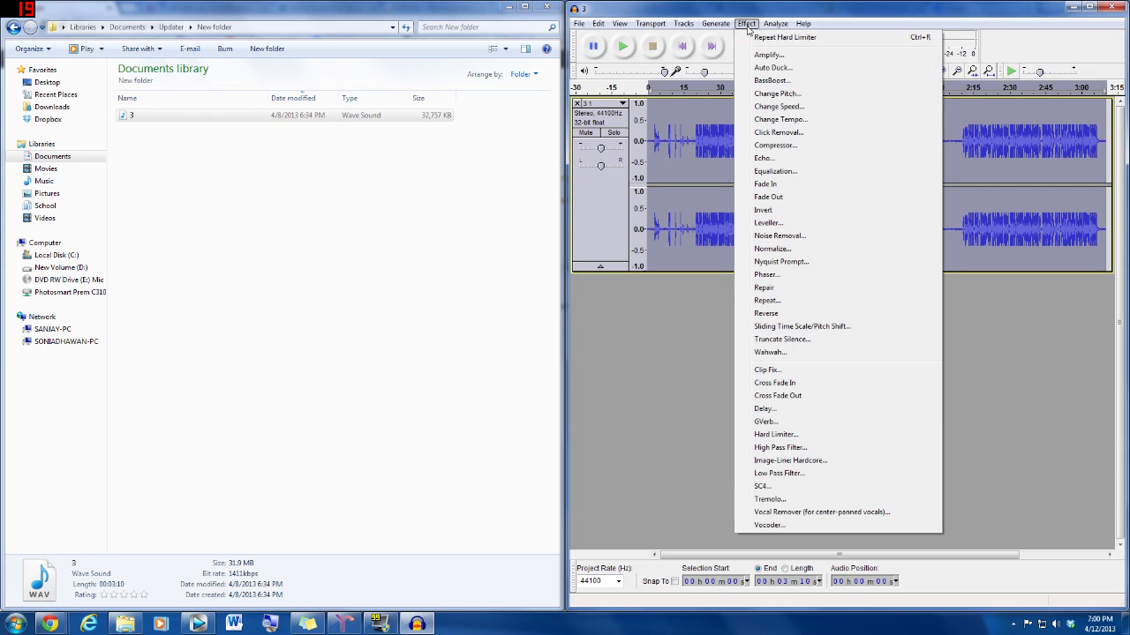
{"action": "left_click", "coordinate": [784, 56]}
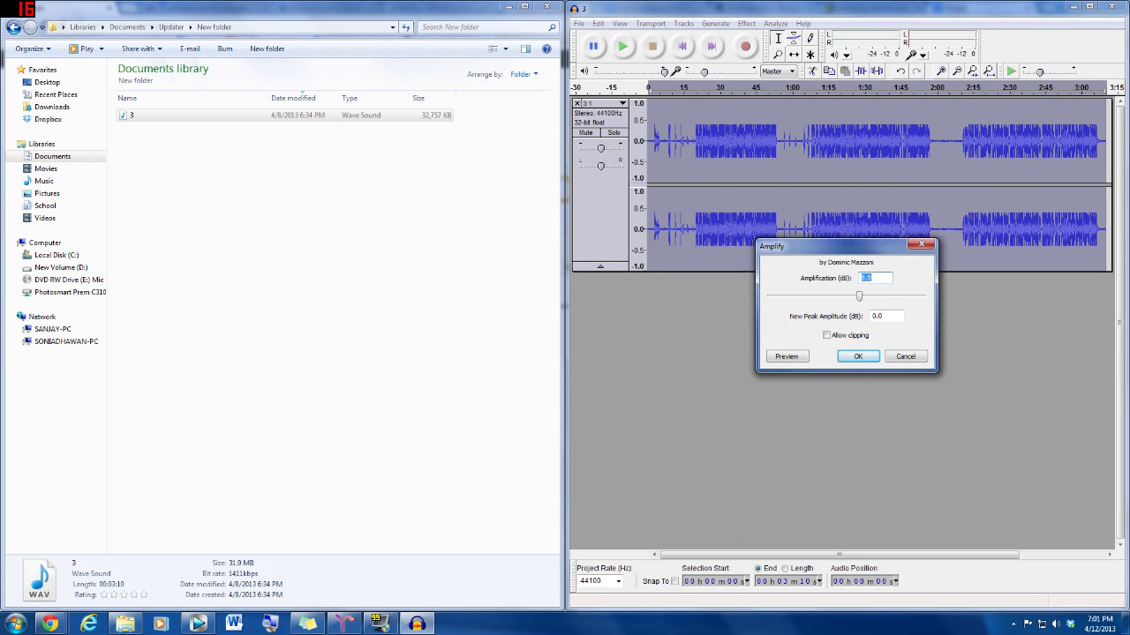
{"action": "type", "text": "9.9"}
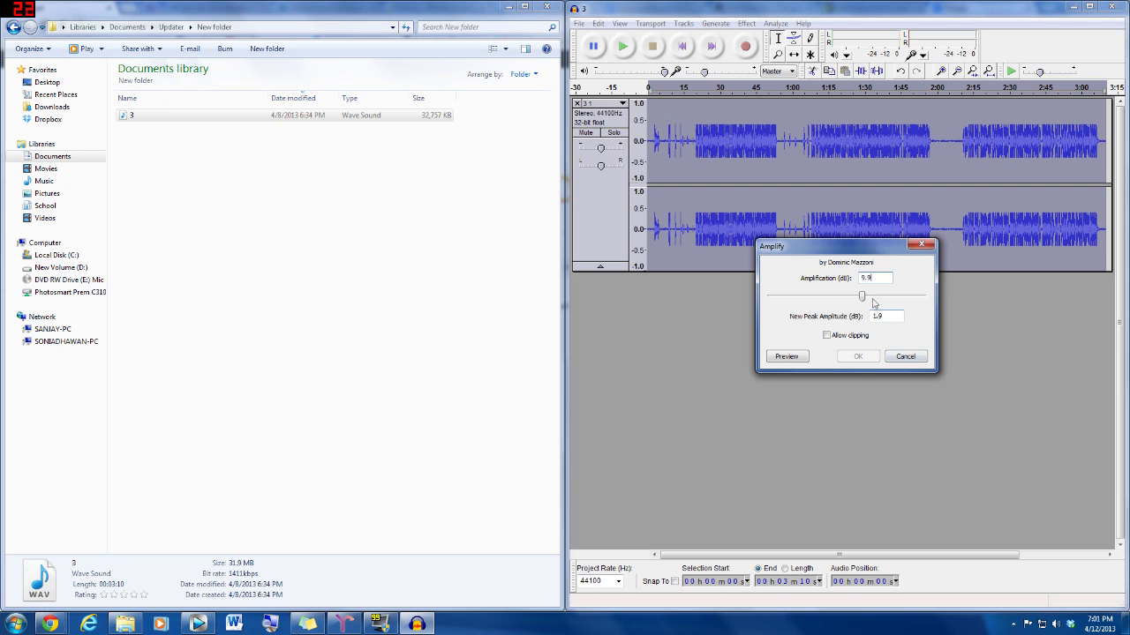
{"action": "left_click_drag", "start_coordinate": [861, 297], "coordinate": [855, 302]}
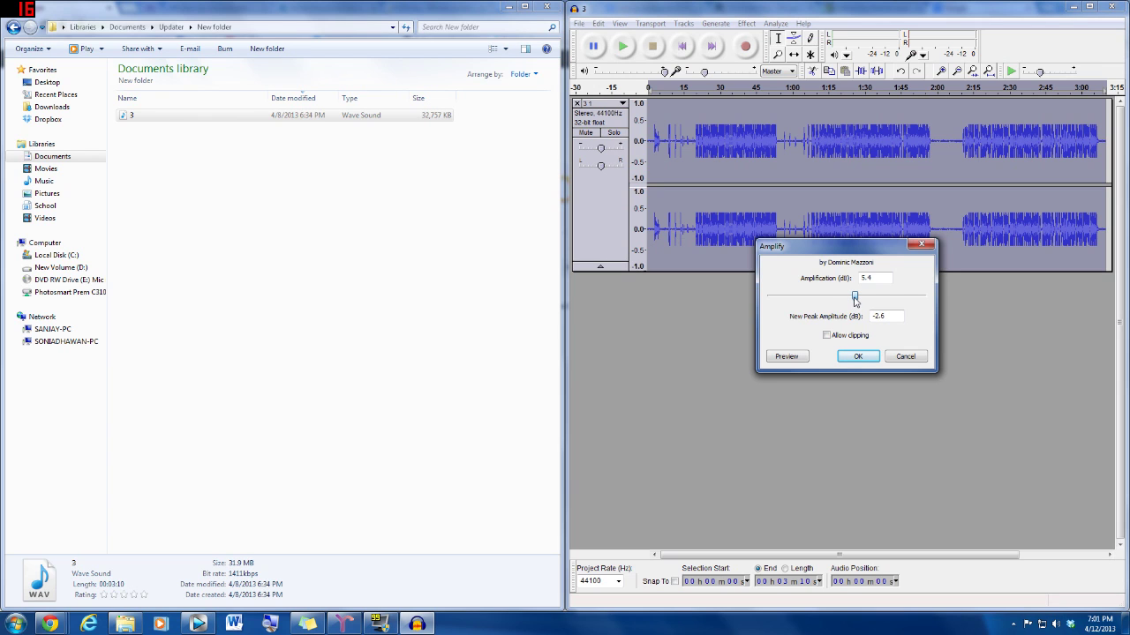
{"action": "left_click", "coordinate": [865, 356]}
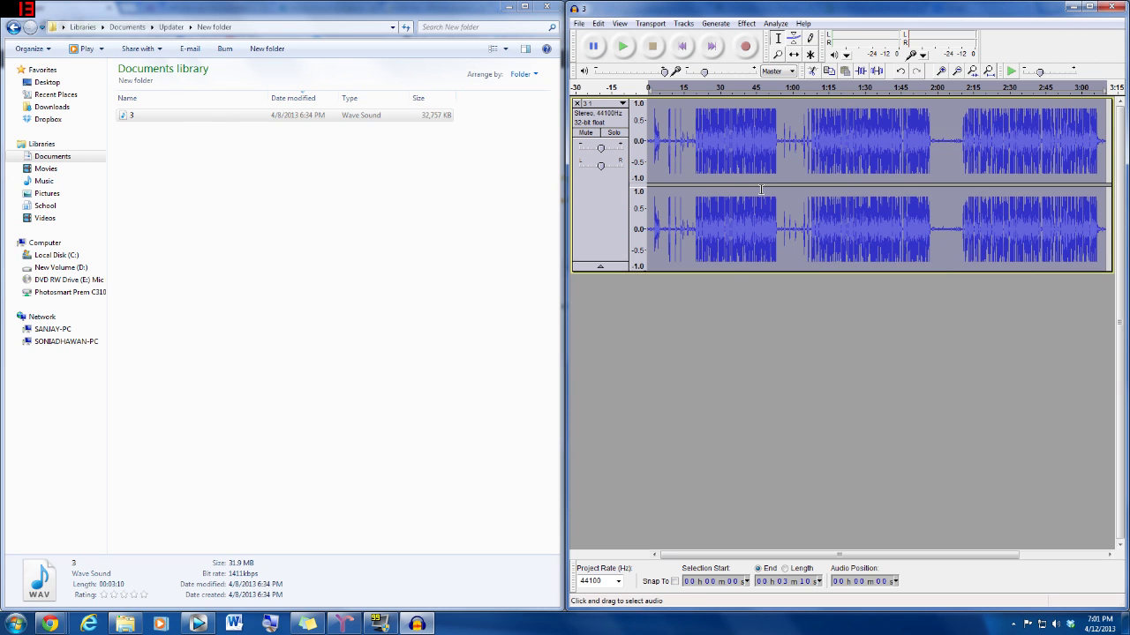
Try to apply the Echo effect to the whole track with a custom delay time and decay factor, and stop the processing.
{"action": "left_click", "coordinate": [725, 228]}
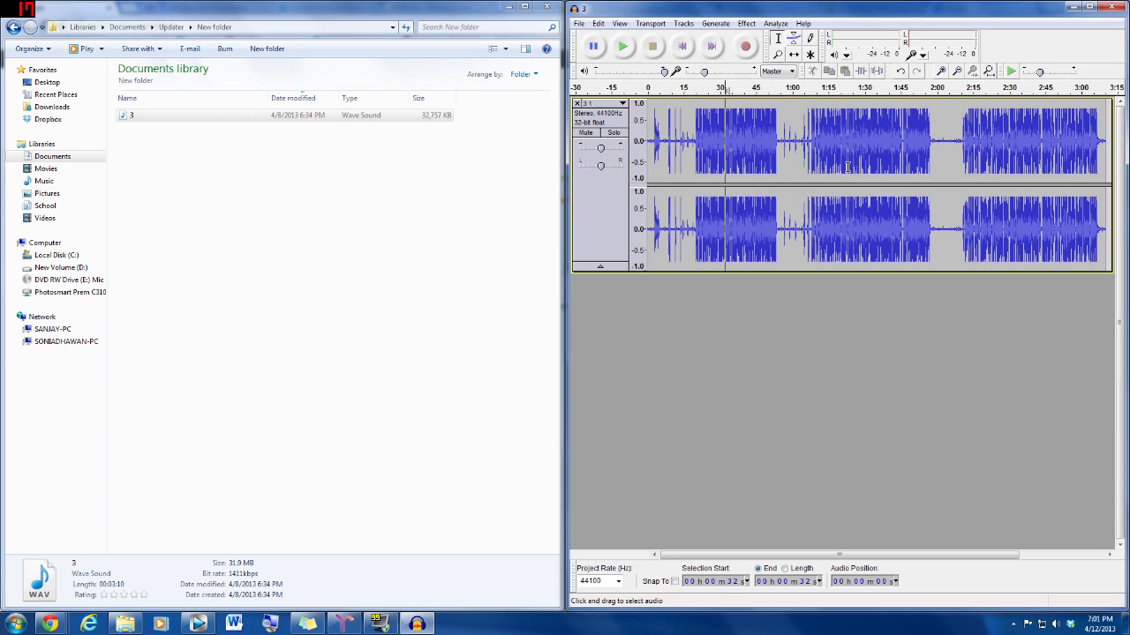
{"action": "left_click", "coordinate": [746, 24]}
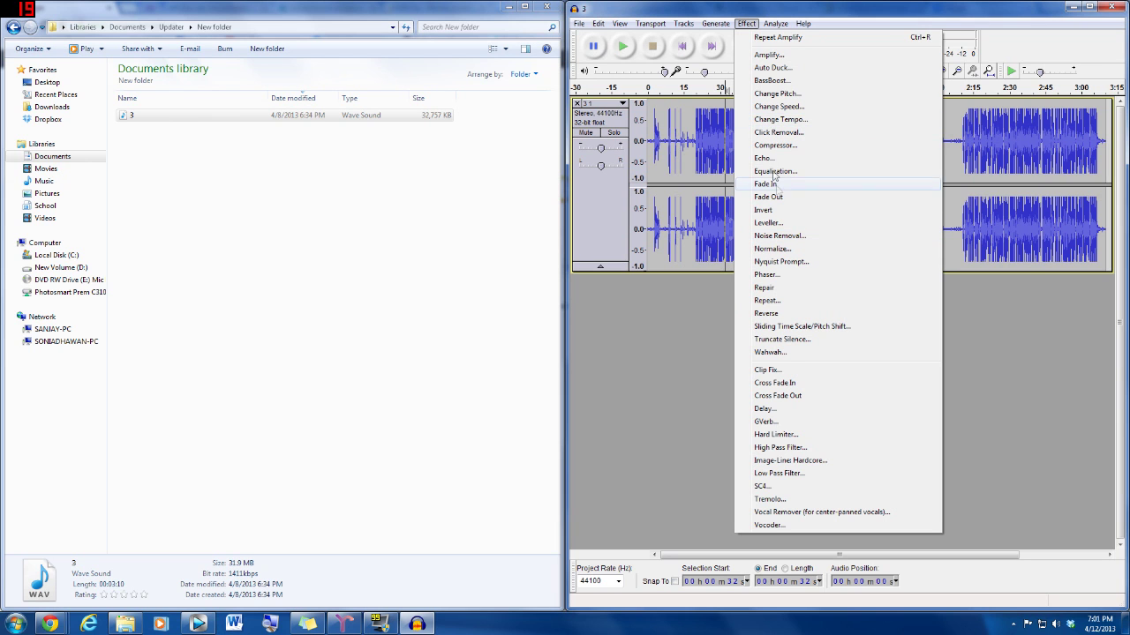
{"action": "left_click", "coordinate": [764, 159]}
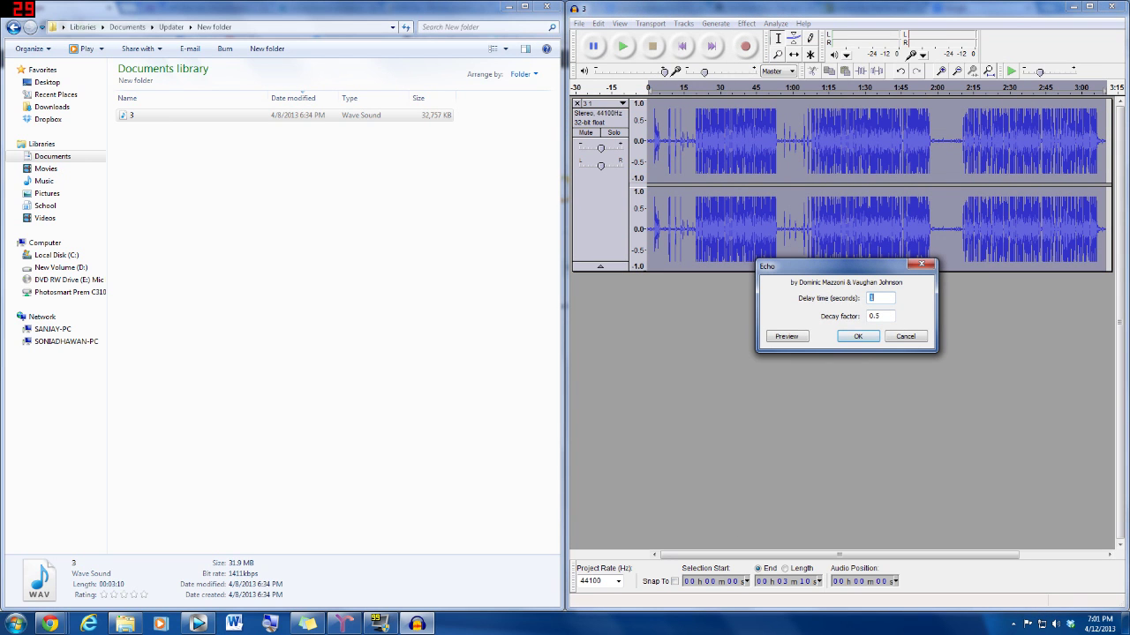
{"action": "type", "text": "0."}
{"action": "key", "text": "Tab"}
{"action": "type", "text": "0"}
{"action": "left_click", "coordinate": [860, 338]}
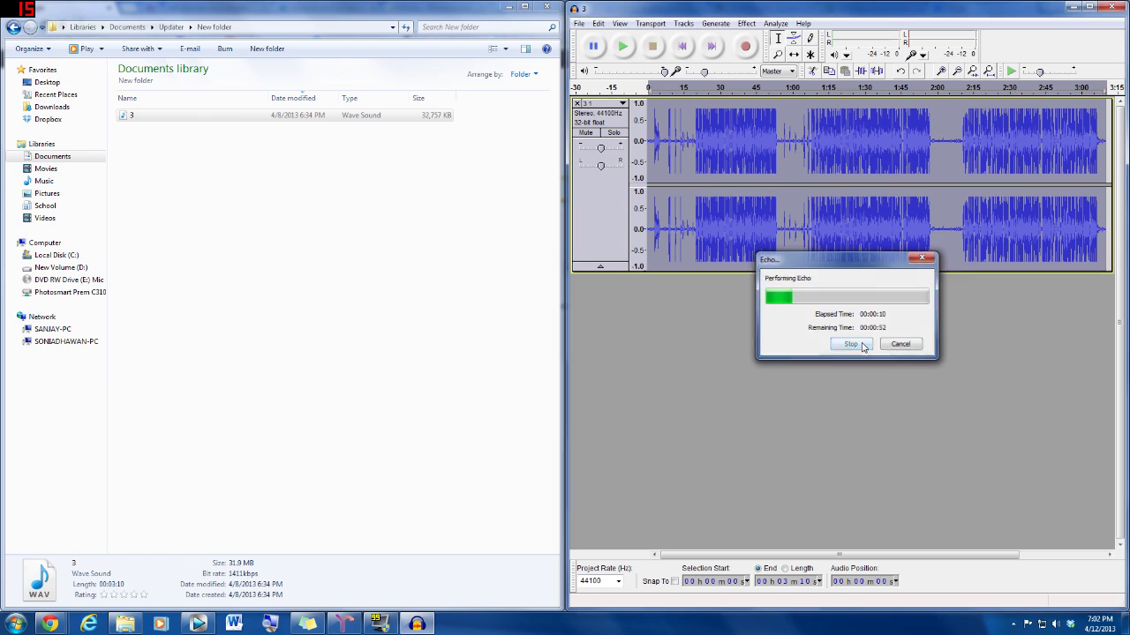
{"action": "left_click", "coordinate": [863, 345]}
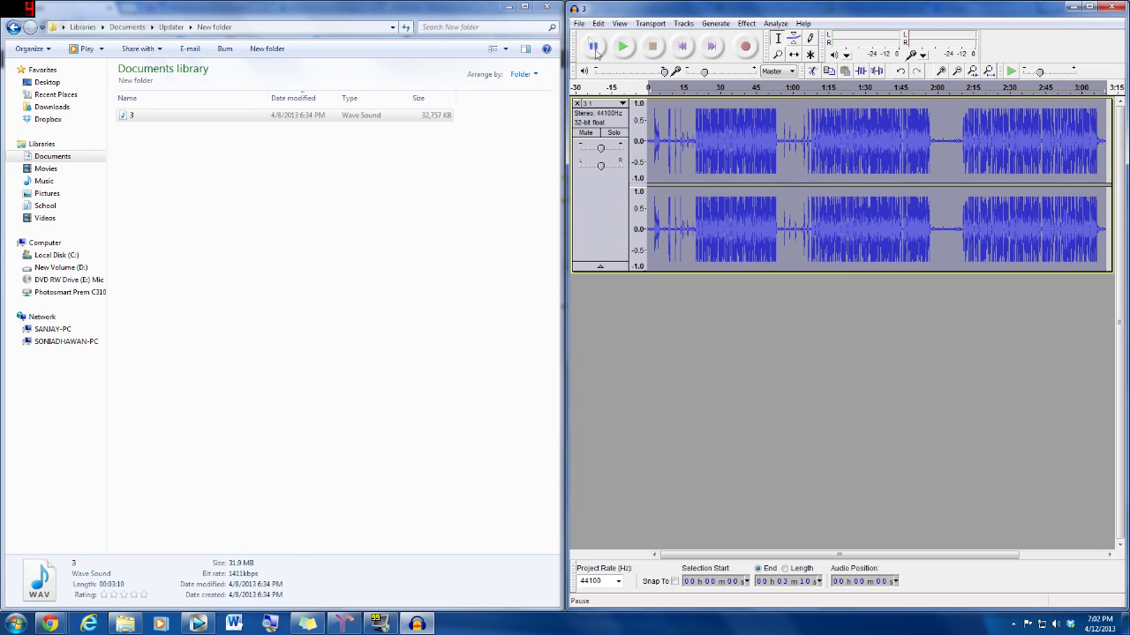
{"action": "left_click", "coordinate": [703, 205]}
{"action": "left_click", "coordinate": [746, 23]}
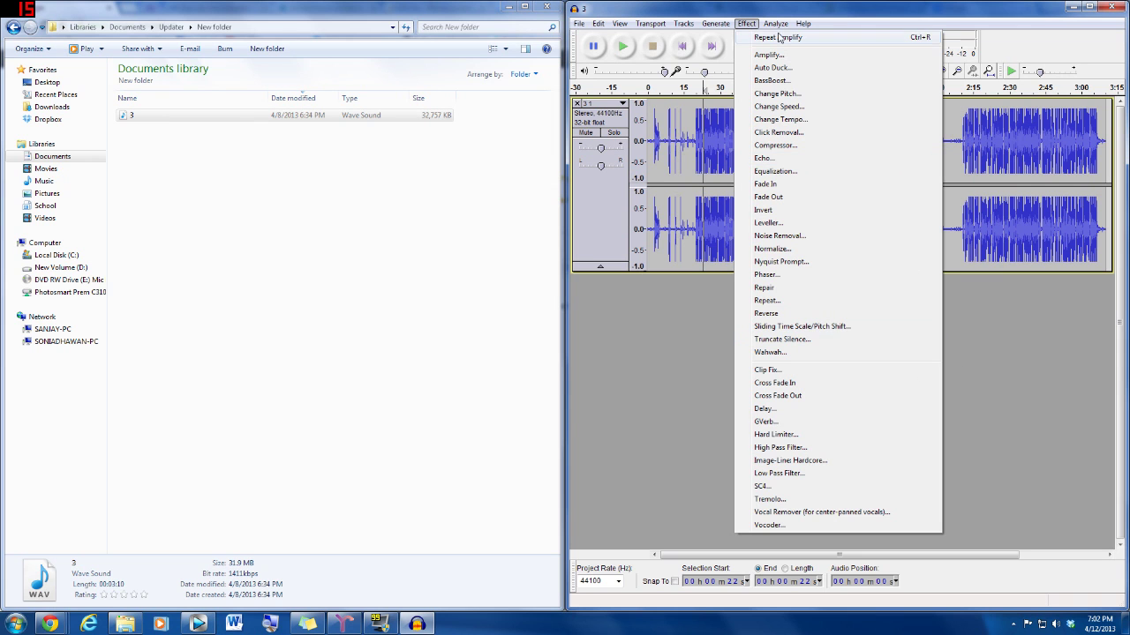
{"action": "left_click", "coordinate": [752, 23]}
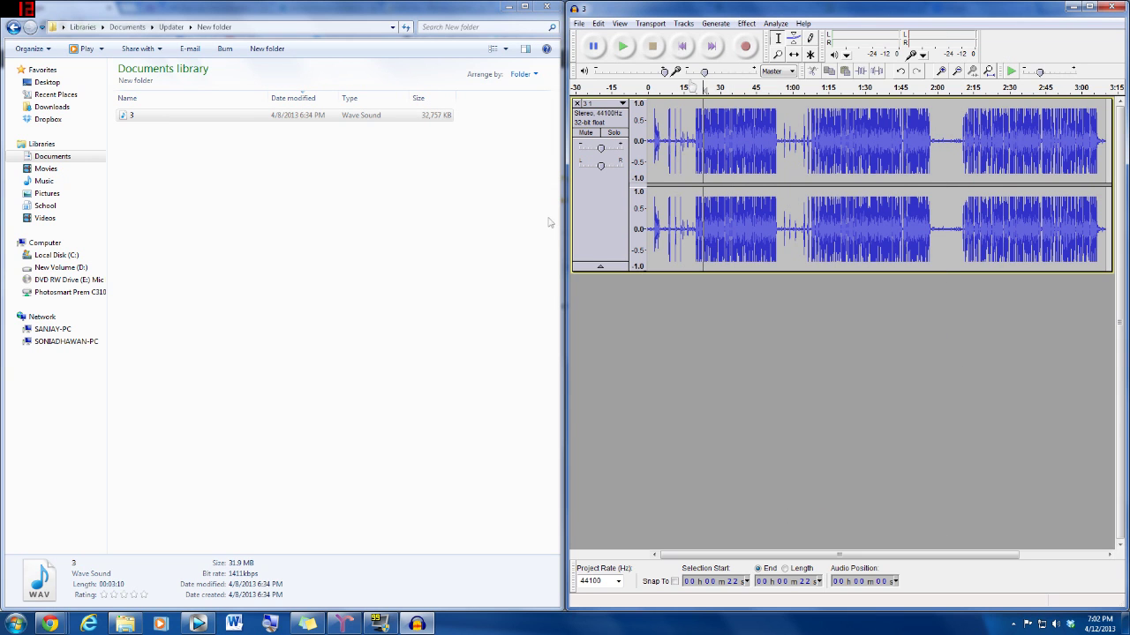
Switch to Vegas Pro and arrange its window side by side with the folder window.
{"action": "left_click", "coordinate": [198, 624]}
{"action": "double_click", "coordinate": [399, 7]}
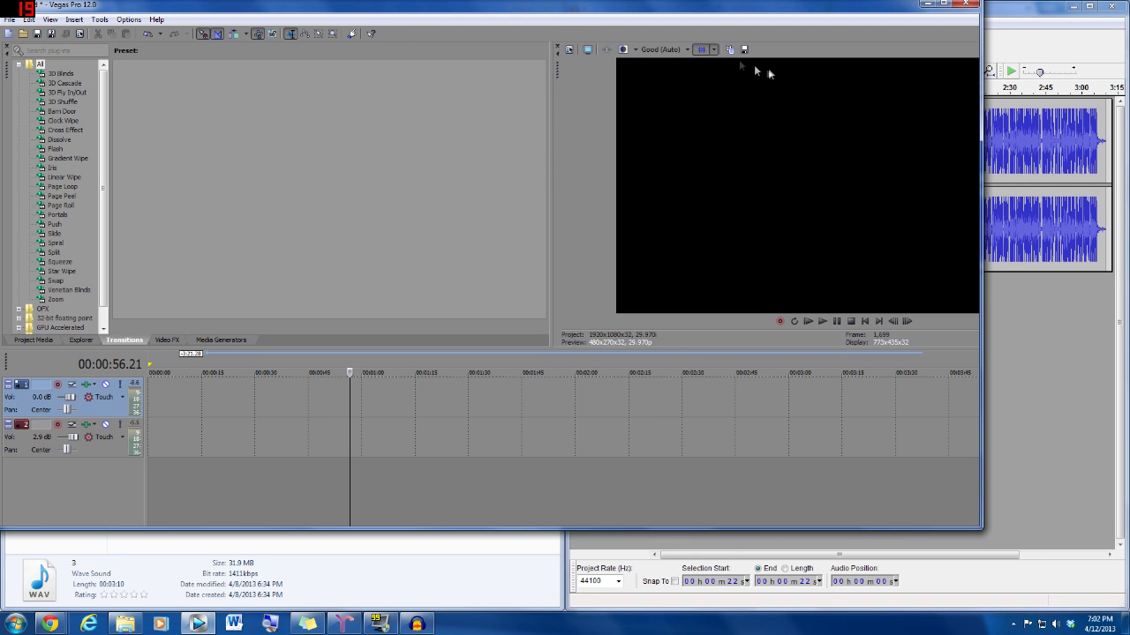
{"action": "left_click_drag", "start_coordinate": [582, 25], "coordinate": [1129, 278]}
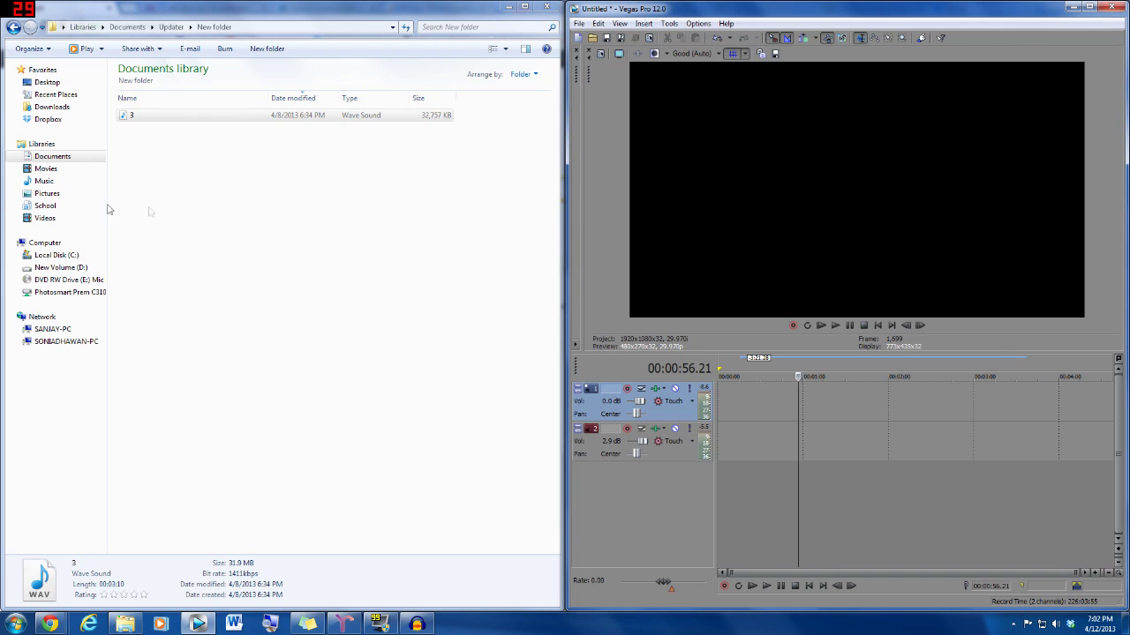
Add the wave file 3 from the folder to the first audio track, starting at the beginning of the timeline.
{"action": "left_click", "coordinate": [155, 116]}
{"action": "left_click_drag", "start_coordinate": [137, 117], "coordinate": [722, 420]}
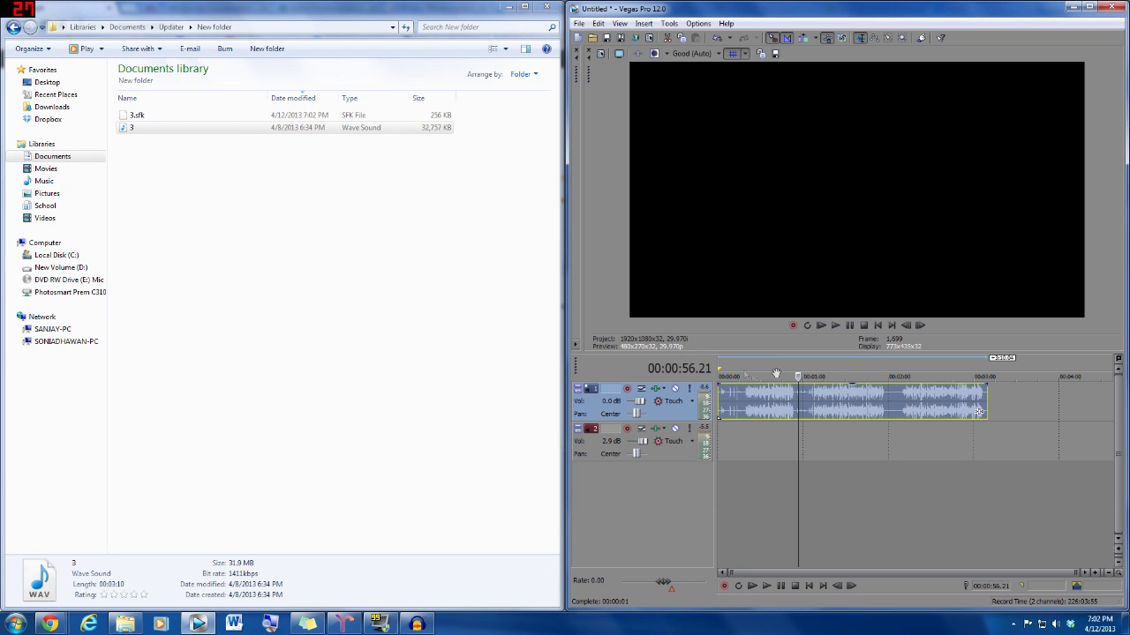
{"action": "left_click", "coordinate": [771, 445]}
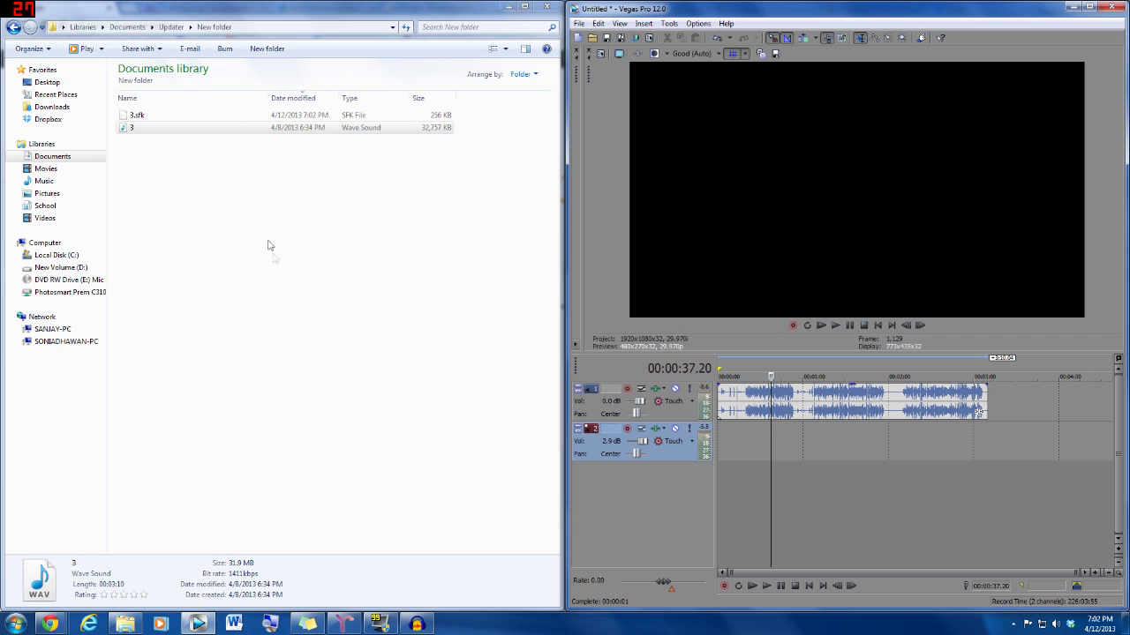
{"action": "left_click", "coordinate": [417, 624]}
{"action": "left_click", "coordinate": [418, 624]}
{"action": "left_click", "coordinate": [151, 129]}
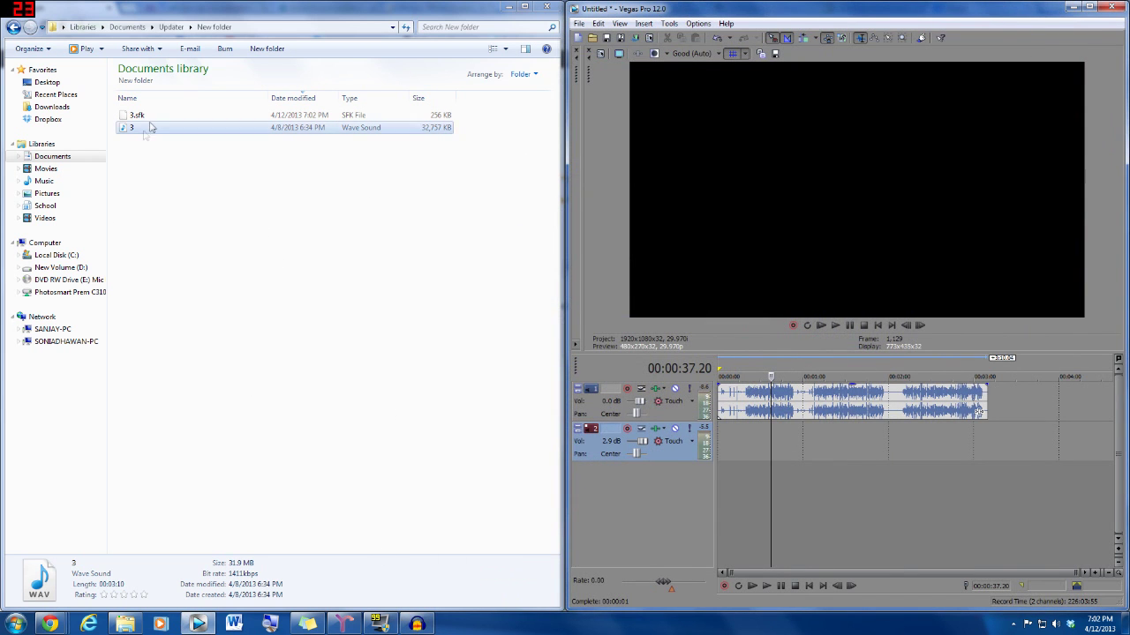
{"action": "left_click_drag", "start_coordinate": [152, 129], "coordinate": [761, 438]}
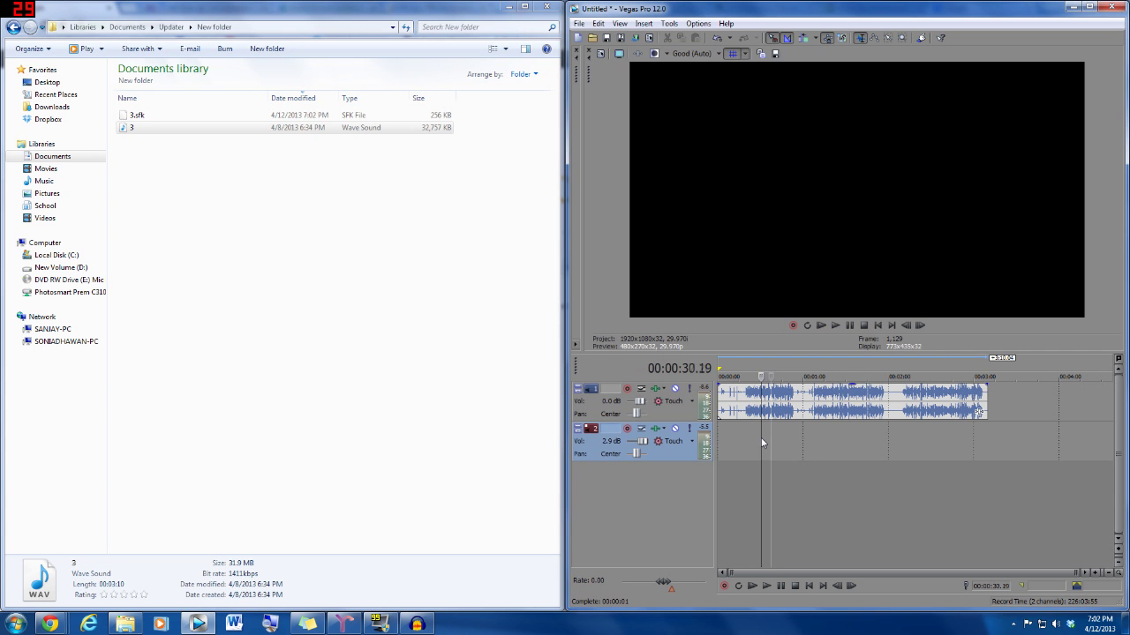
Add the Reverb plug-in to track 1's audio effects chain, keeping its Rich hall mode, and close the track effects window.
{"action": "left_click", "coordinate": [655, 389]}
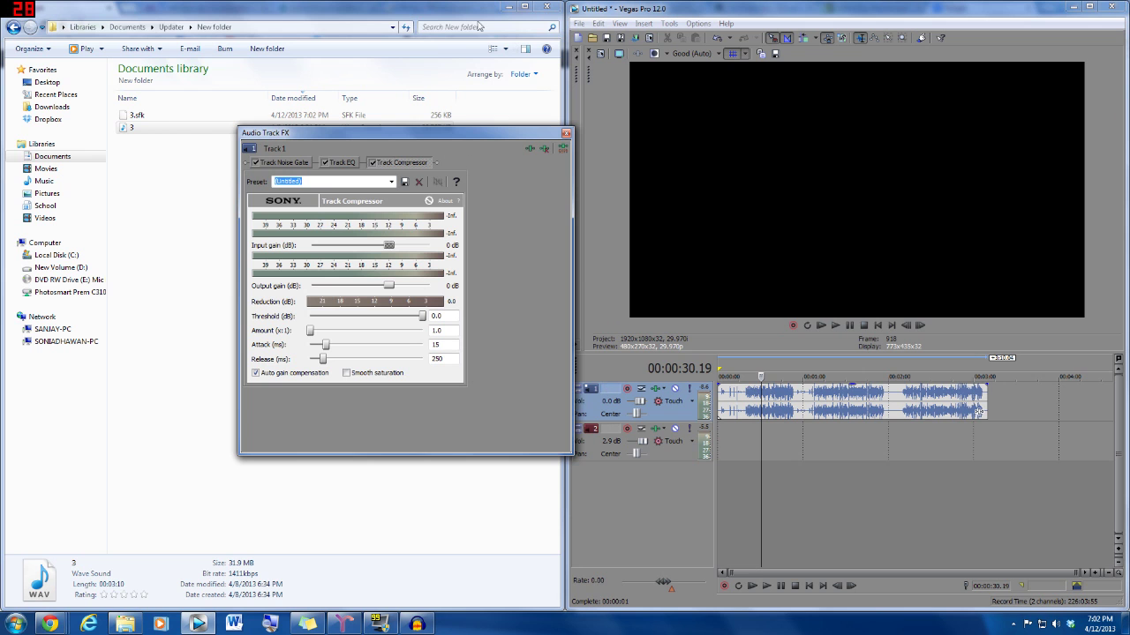
{"action": "left_click", "coordinate": [534, 148]}
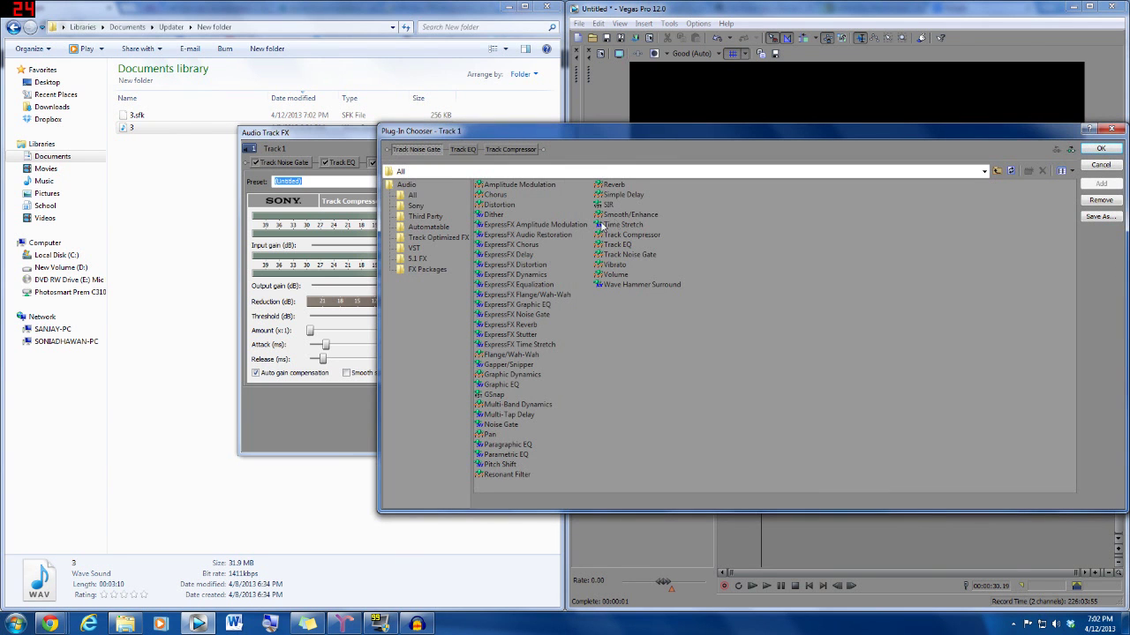
{"action": "left_click", "coordinate": [613, 185]}
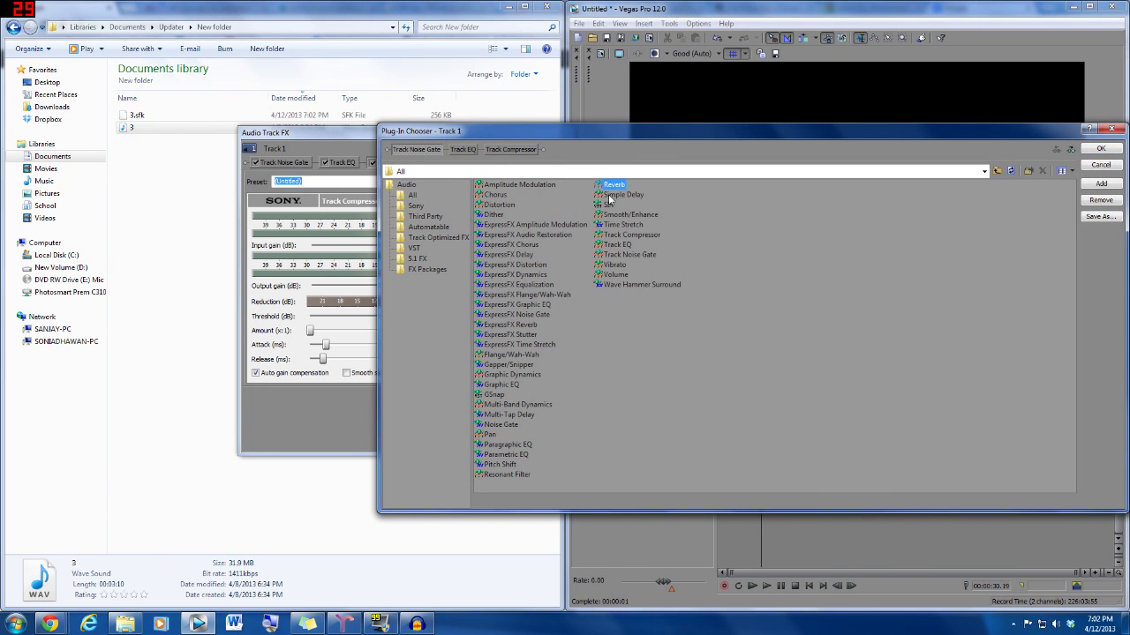
{"action": "left_click", "coordinate": [1101, 184]}
{"action": "left_click", "coordinate": [1101, 149]}
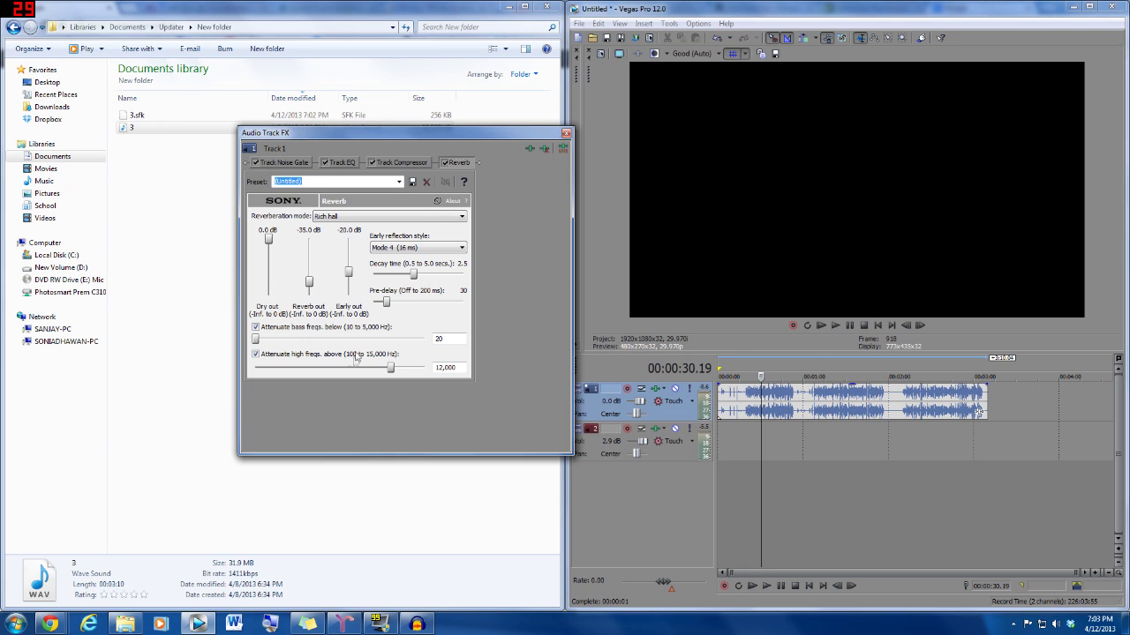
{"action": "left_click", "coordinate": [569, 134]}
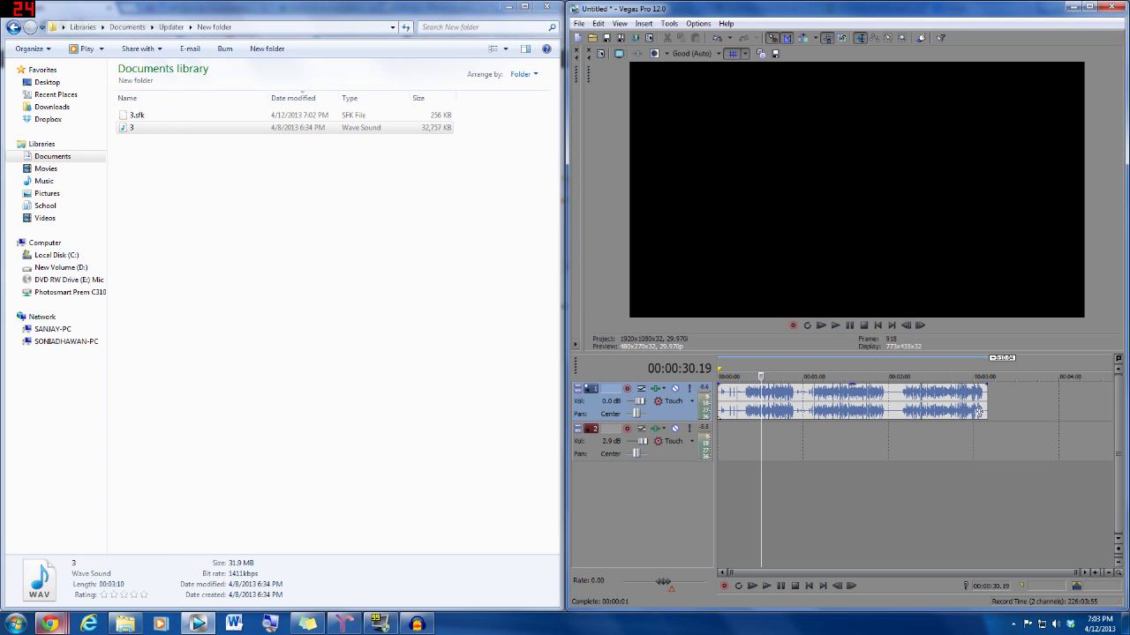
Switch to the YouTube page in Chrome and search for "scream and shout karaoke".
{"action": "mouse_move", "coordinate": [49, 624]}
{"action": "left_click", "coordinate": [331, 565]}
{"action": "left_click", "coordinate": [235, 42]}
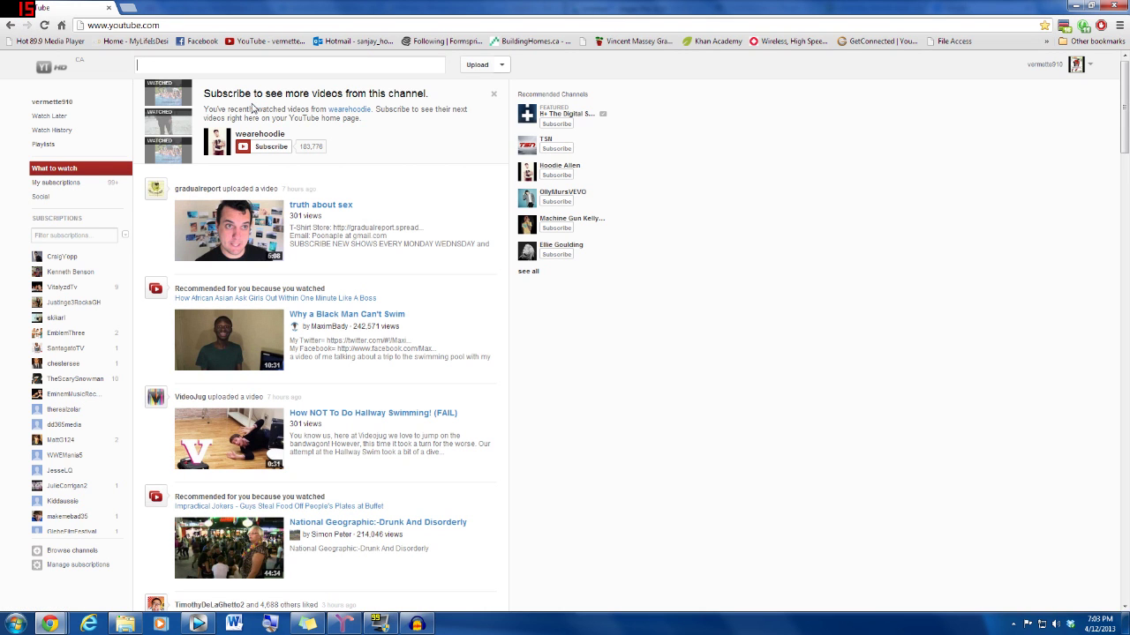
{"action": "type", "text": "scream"}
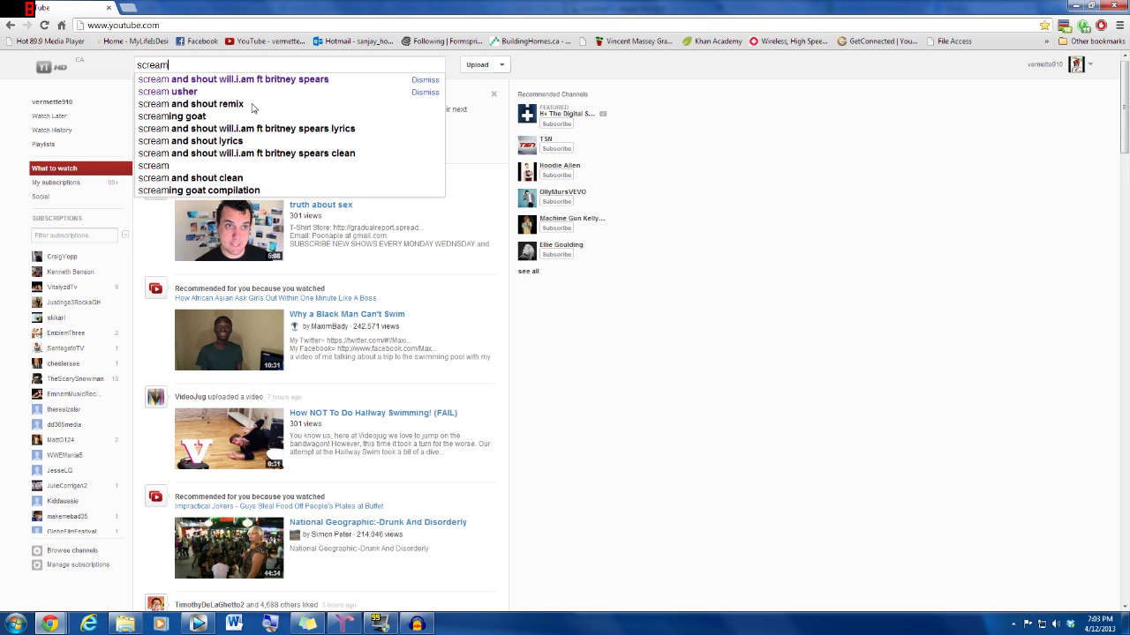
{"action": "type", "text": " and sh"}
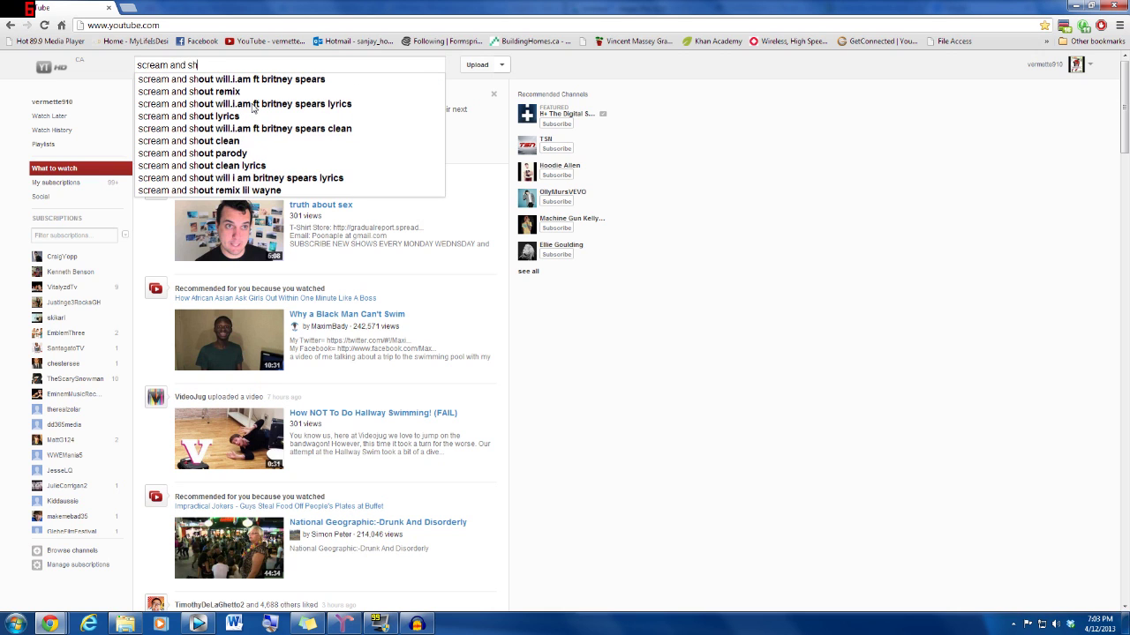
{"action": "type", "text": "out"}
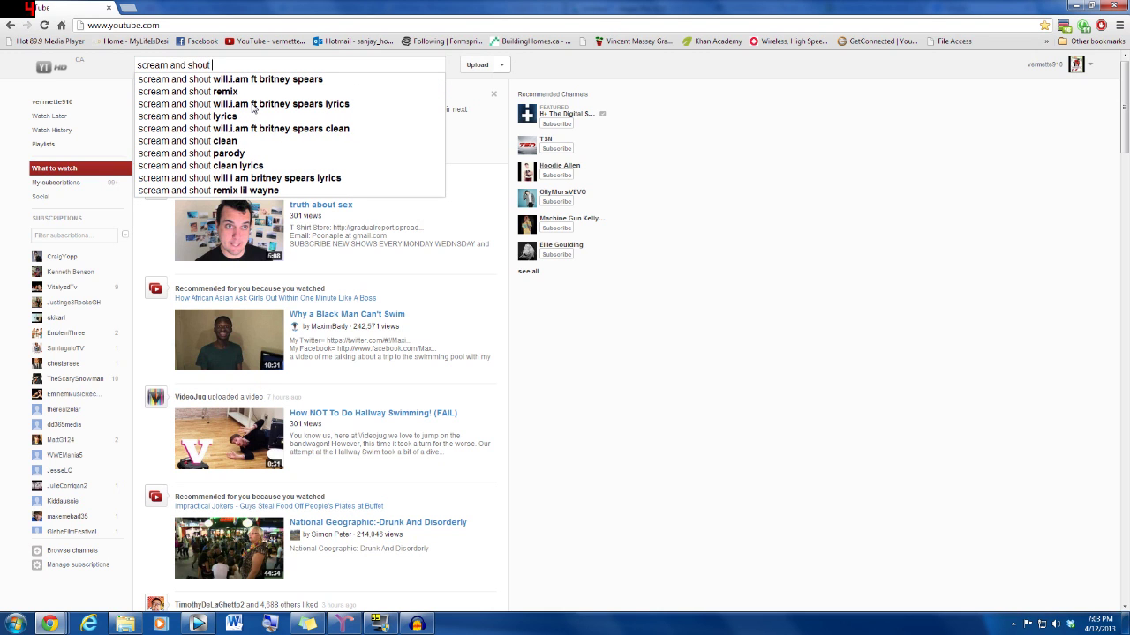
{"action": "type", "text": " karaoke"}
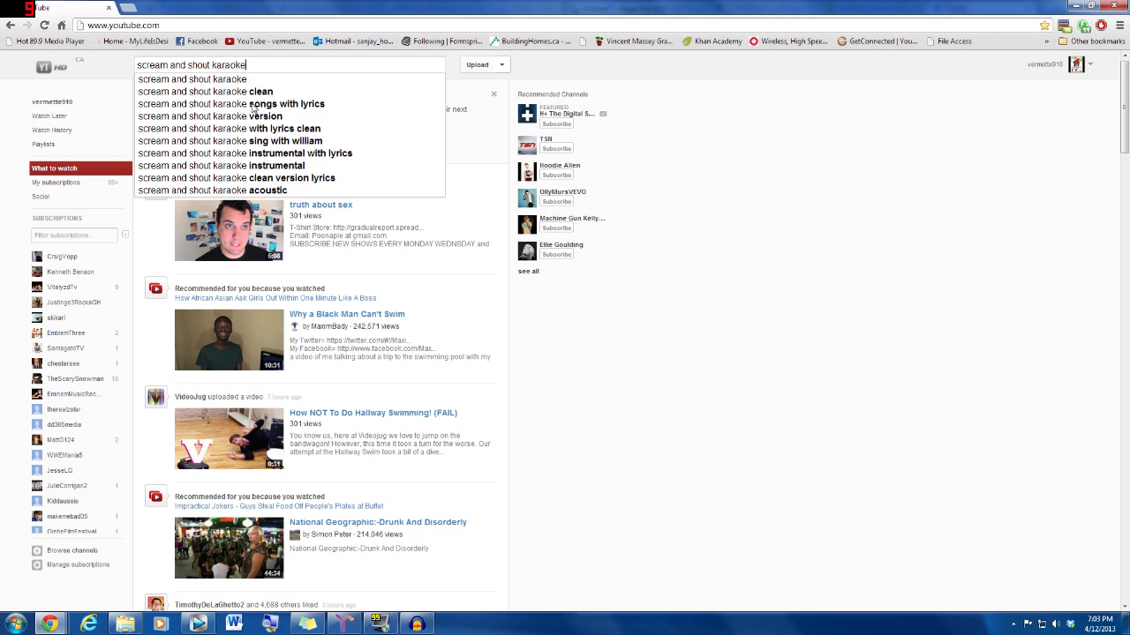
{"action": "key", "text": "Return"}
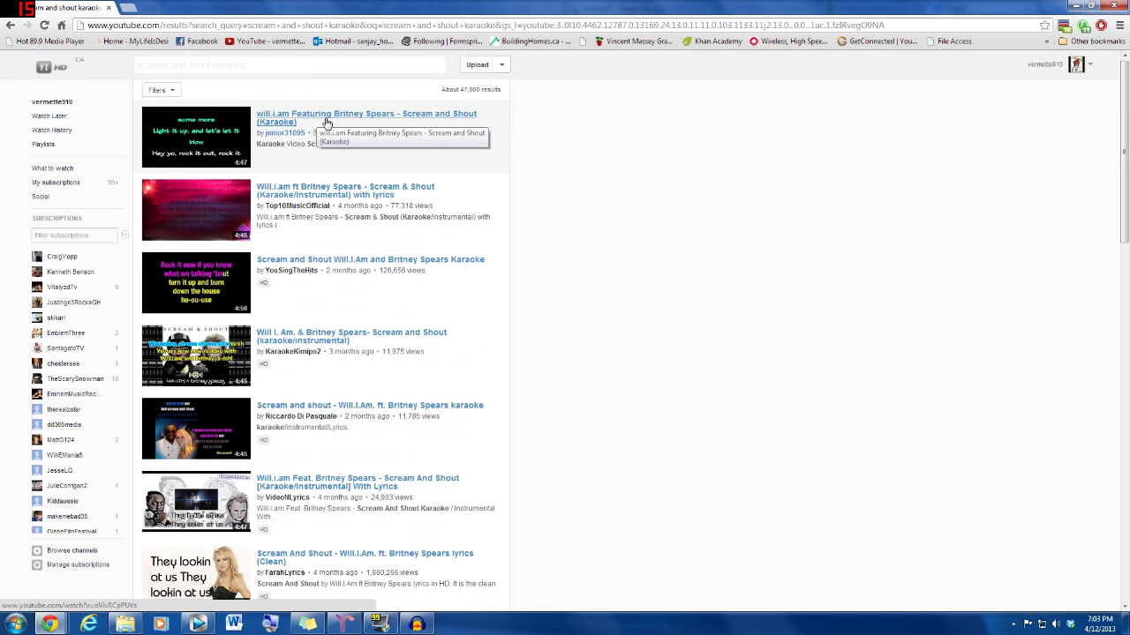
Copy the web address of the video "will.i.am Featuring Britney Spears - Scream and Shout (Karaoke)" and return to the search results.
{"action": "left_click", "coordinate": [322, 121]}
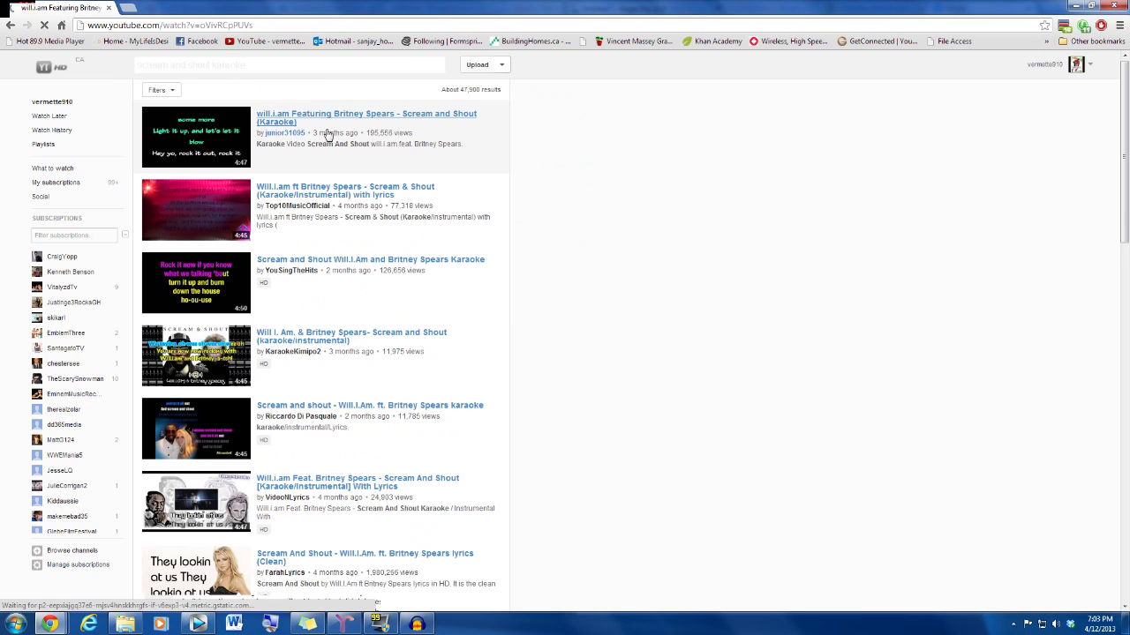
{"action": "key", "text": "alt+Left"}
{"action": "left_click", "coordinate": [291, 121]}
{"action": "left_click", "coordinate": [164, 27]}
{"action": "right_click", "coordinate": [164, 27]}
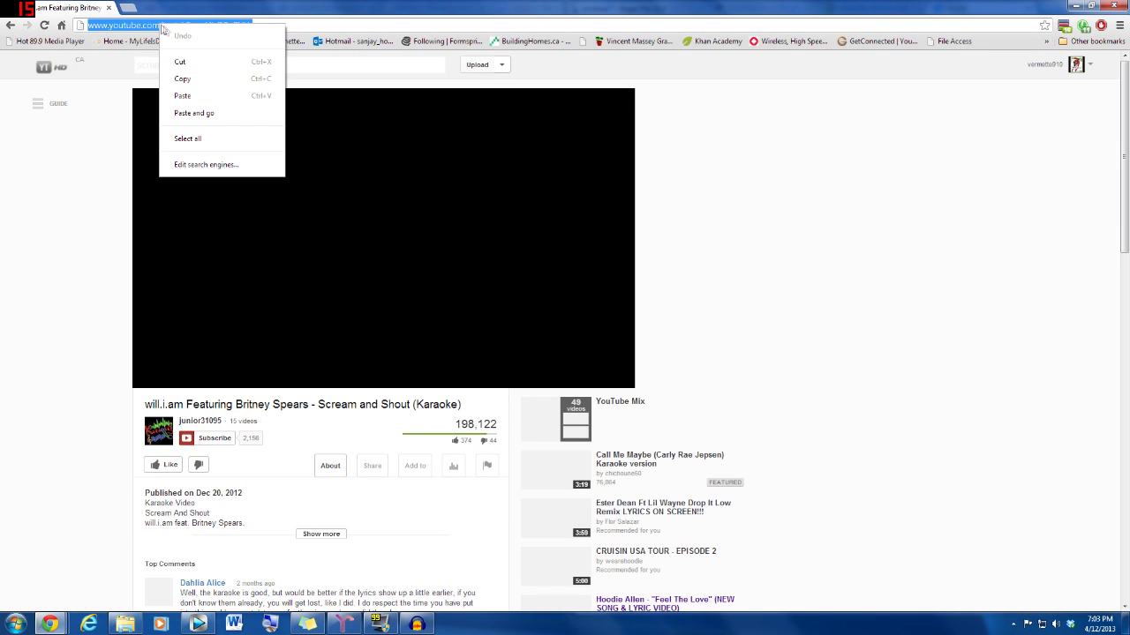
{"action": "left_click", "coordinate": [205, 78]}
{"action": "key", "text": "alt+Left"}
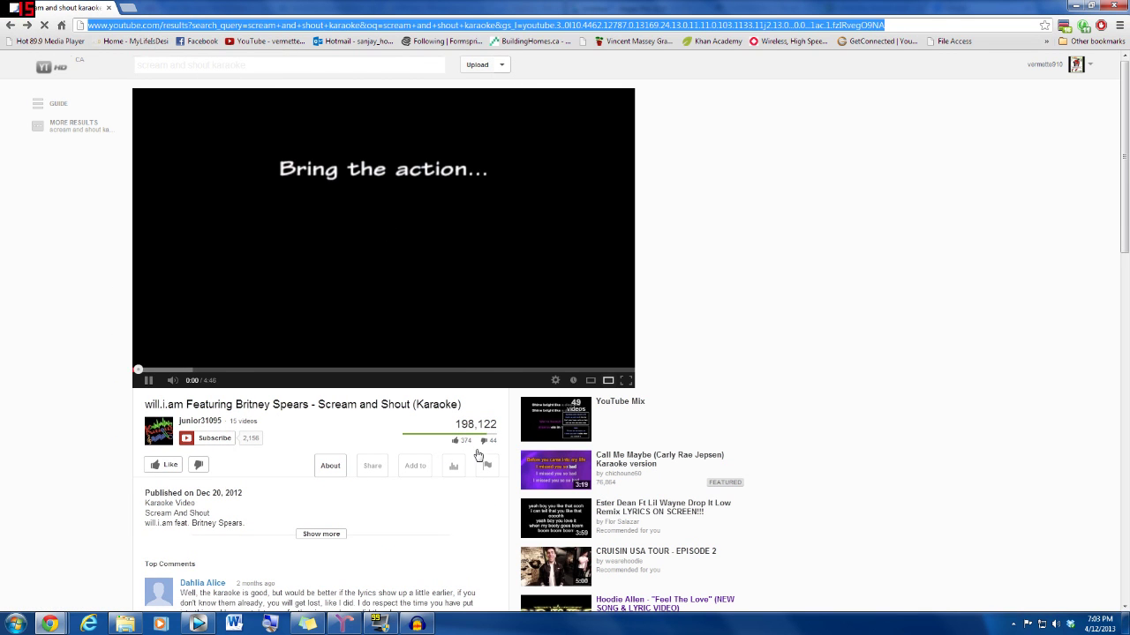
Switch to Freemake Youtube MP3 Converter, remove the One Direction entry from the list, and paste the copied video URL.
{"action": "left_click", "coordinate": [344, 624]}
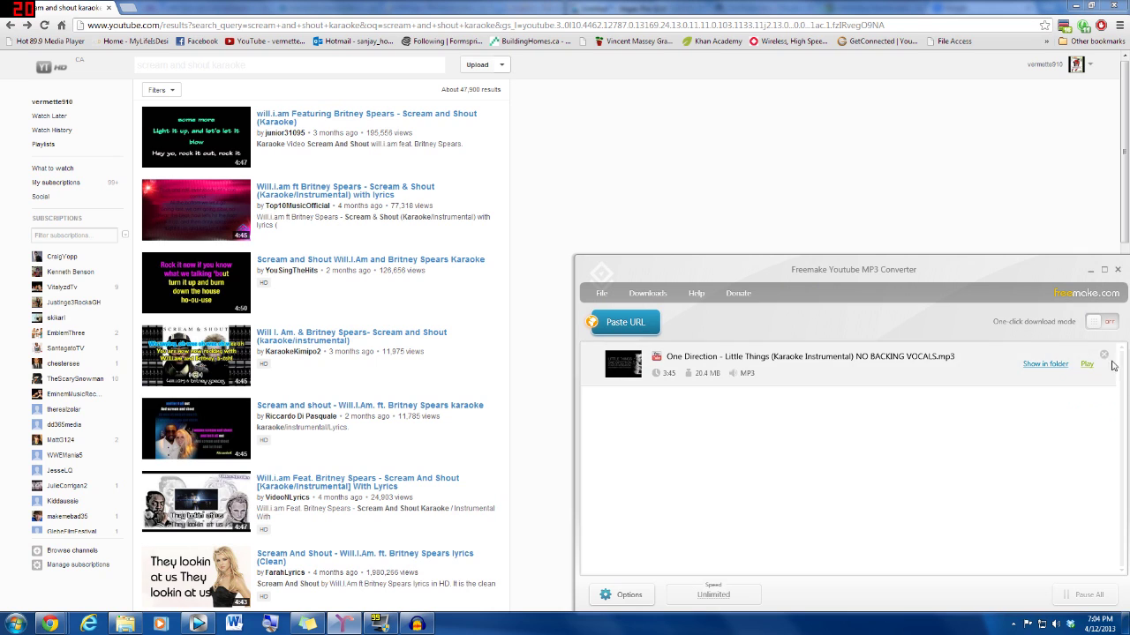
{"action": "left_click", "coordinate": [1104, 355]}
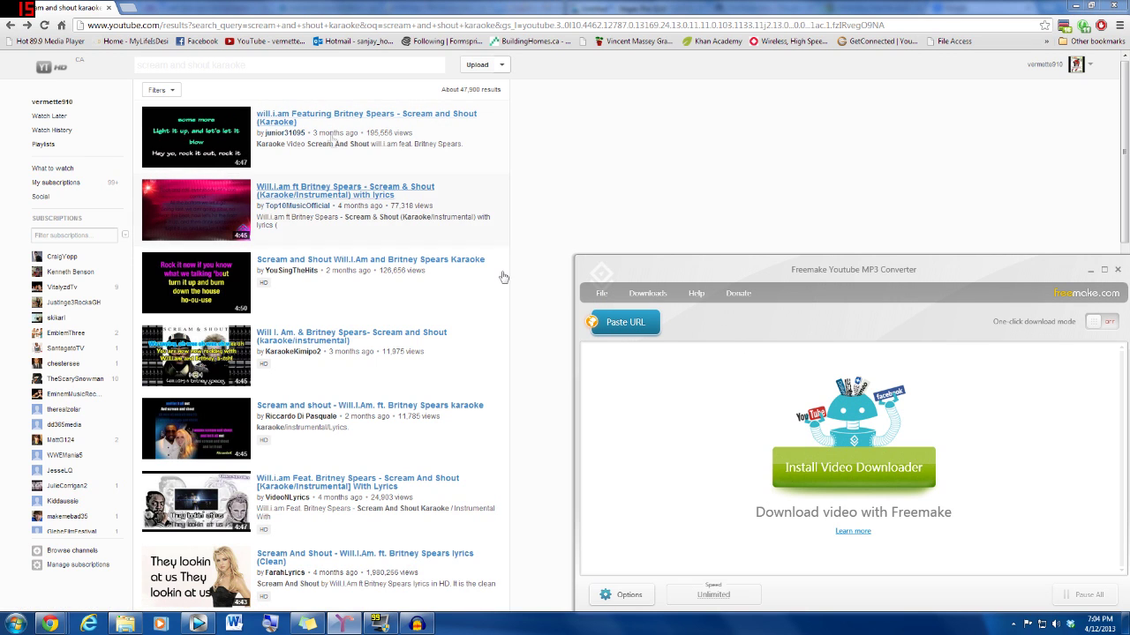
{"action": "double_click", "coordinate": [609, 323]}
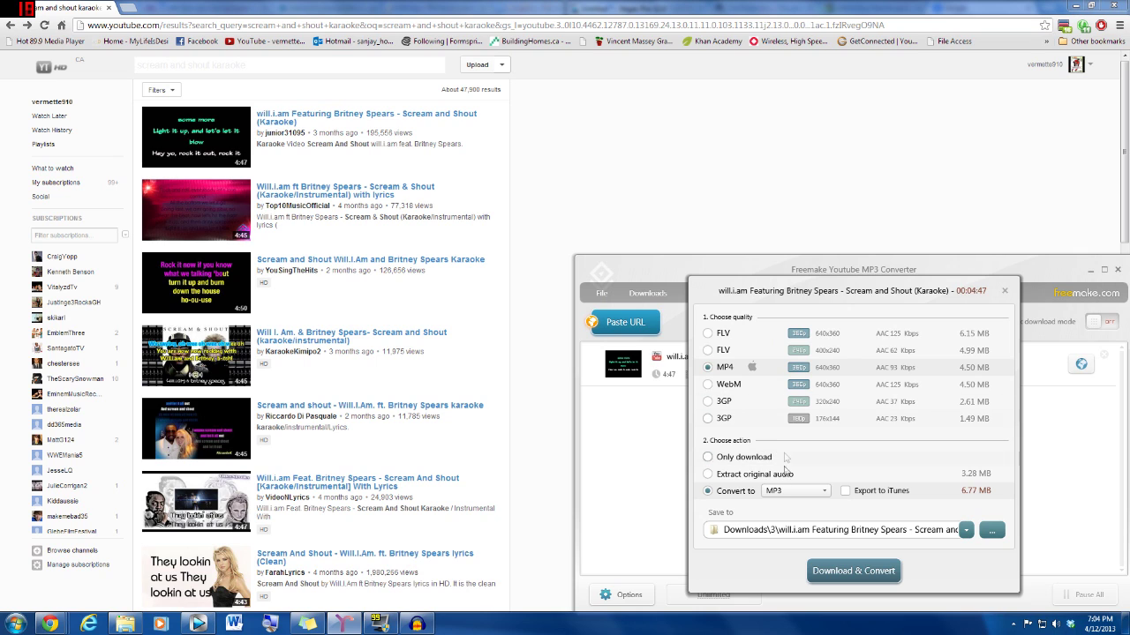
Choose conversion to MP3 for the Scream and Shout karaoke video in MP4 quality and start the download and conversion.
{"action": "left_click", "coordinate": [780, 491]}
{"action": "left_click", "coordinate": [778, 481]}
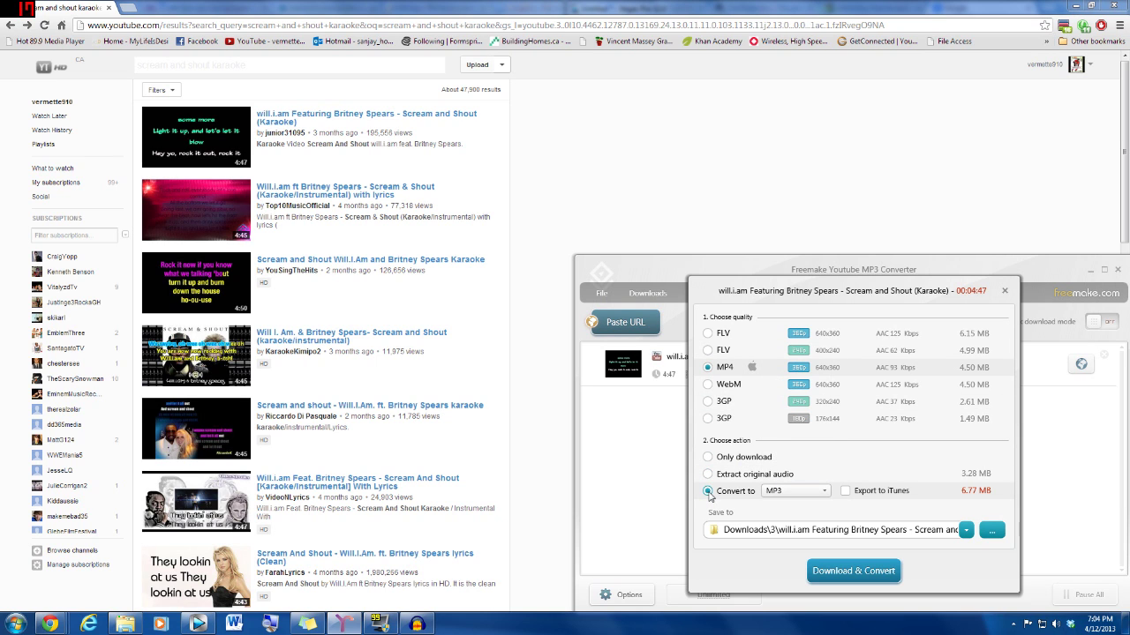
{"action": "left_click", "coordinate": [707, 457]}
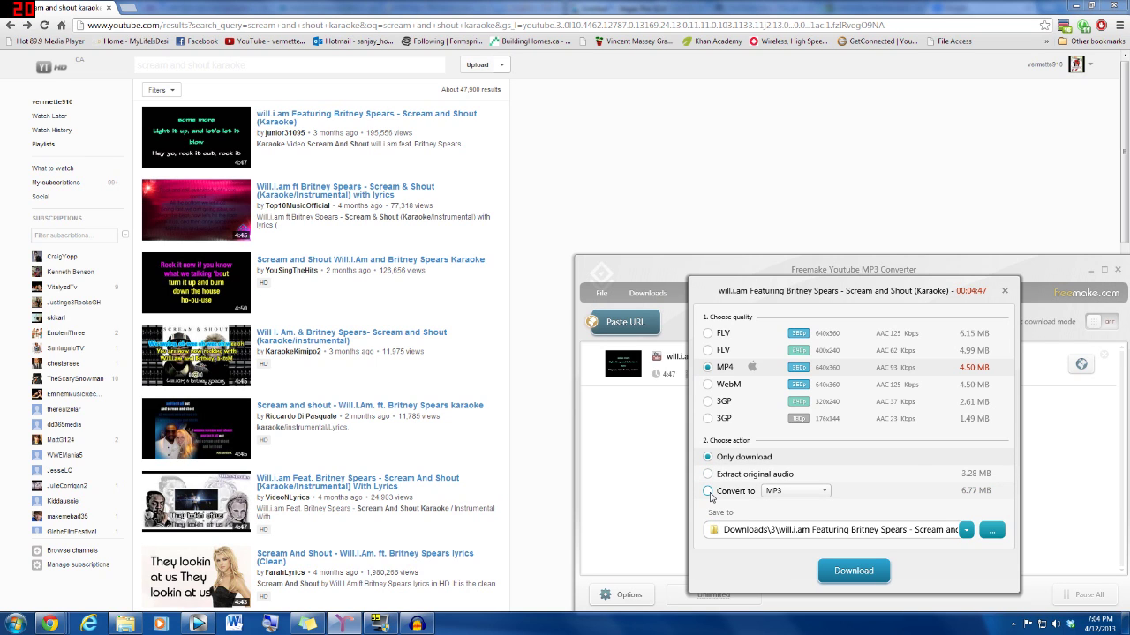
{"action": "left_click", "coordinate": [708, 492]}
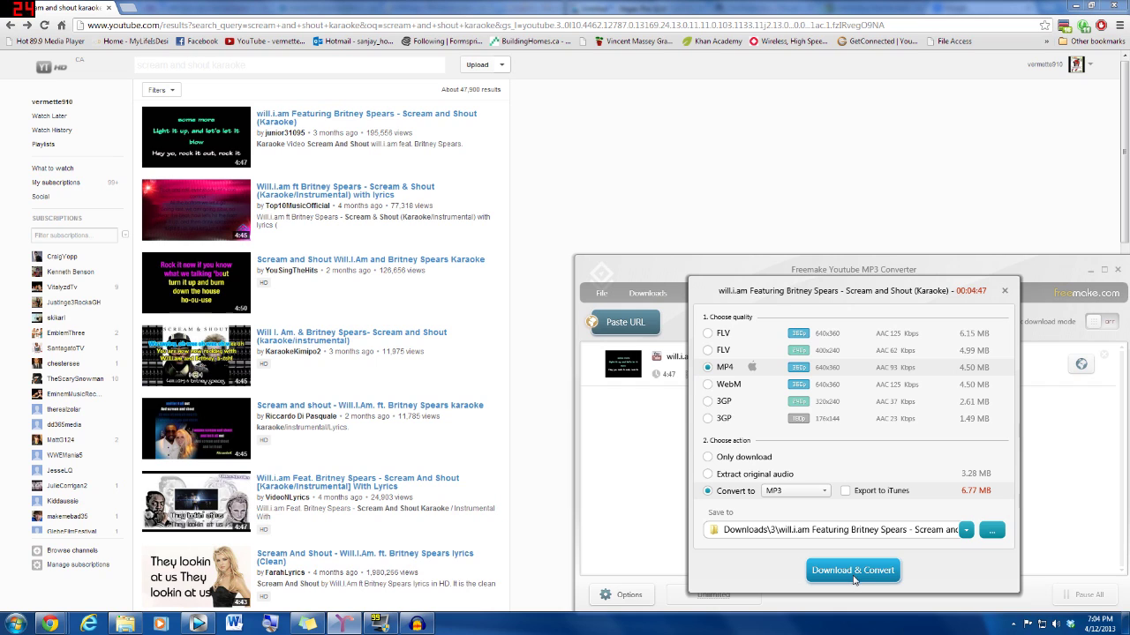
{"action": "left_click", "coordinate": [853, 571]}
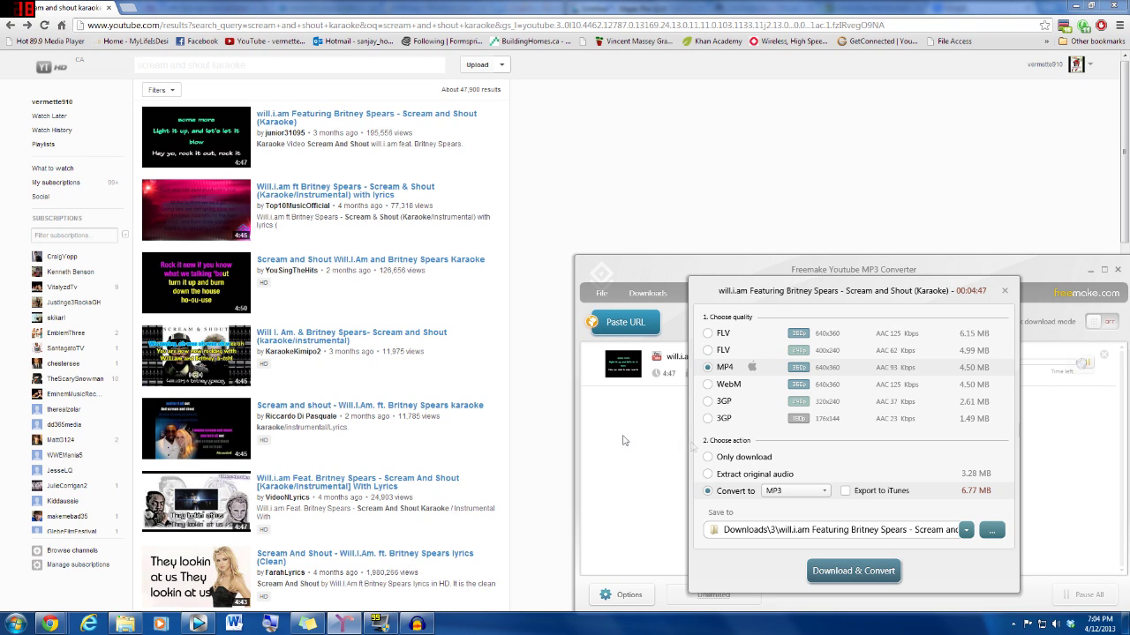
{"action": "left_click", "coordinate": [861, 574]}
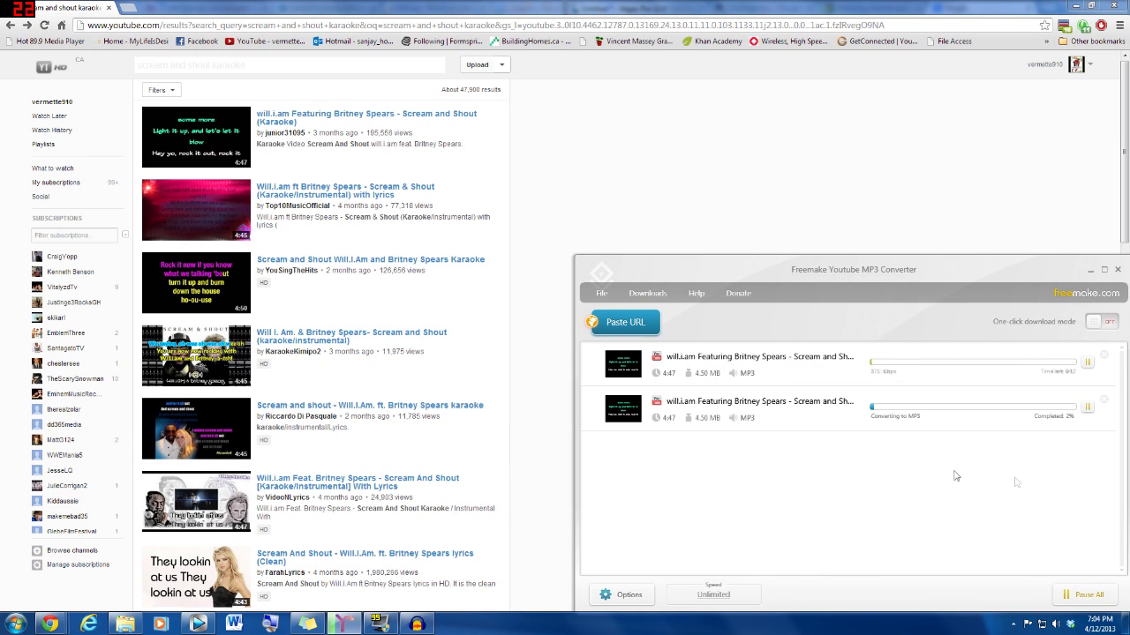
Add wave file 3 from the folder to Vegas Pro's second audio track at the timeline start, and shift track 1's clip slightly later.
{"action": "left_click", "coordinate": [125, 624]}
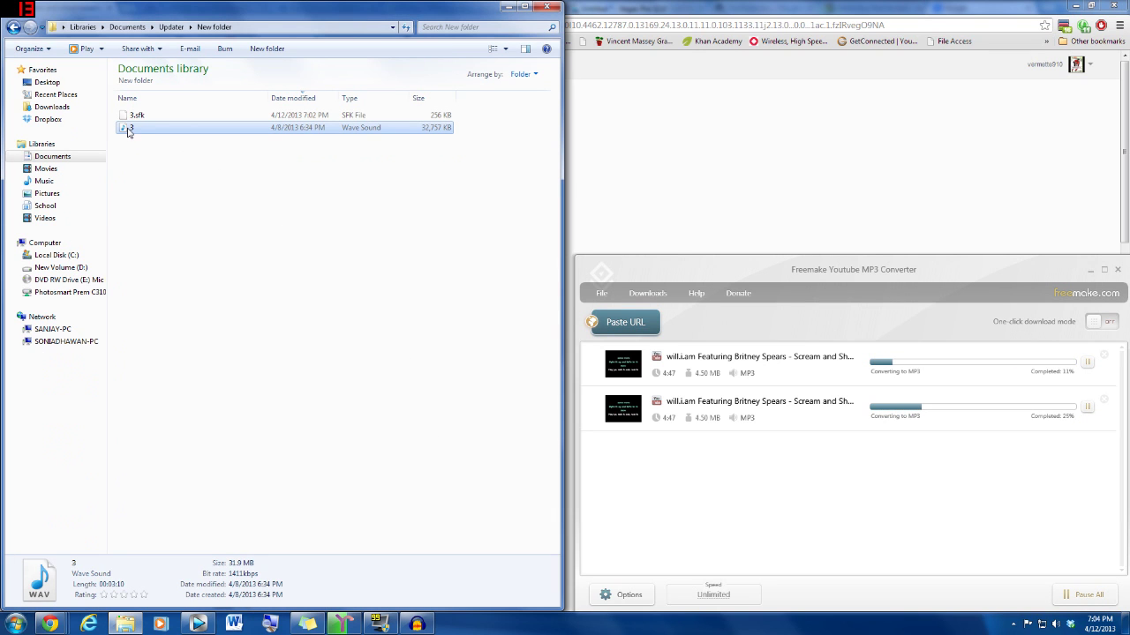
{"action": "left_click_drag", "start_coordinate": [125, 132], "coordinate": [727, 436]}
{"action": "left_click_drag", "start_coordinate": [814, 413], "coordinate": [790, 404]}
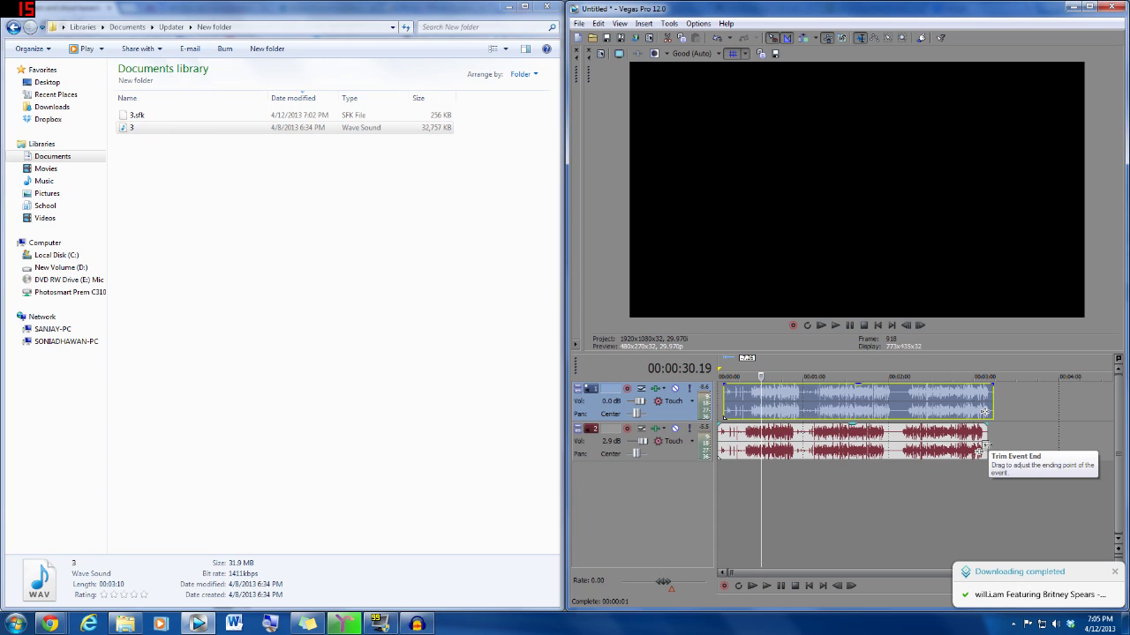
{"action": "left_click", "coordinate": [1115, 520]}
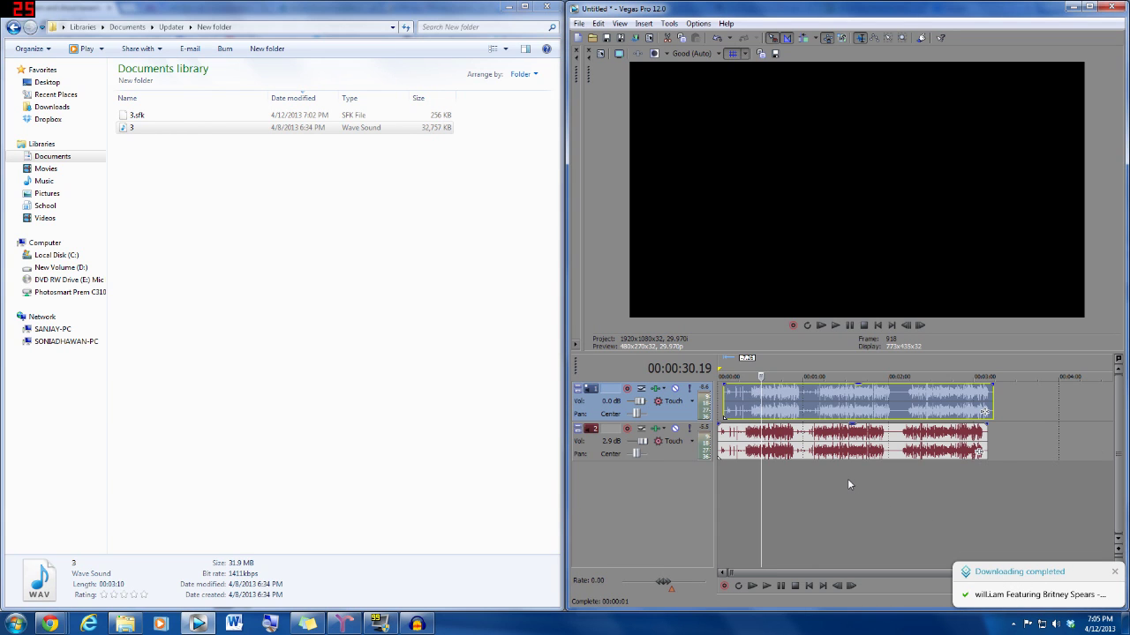